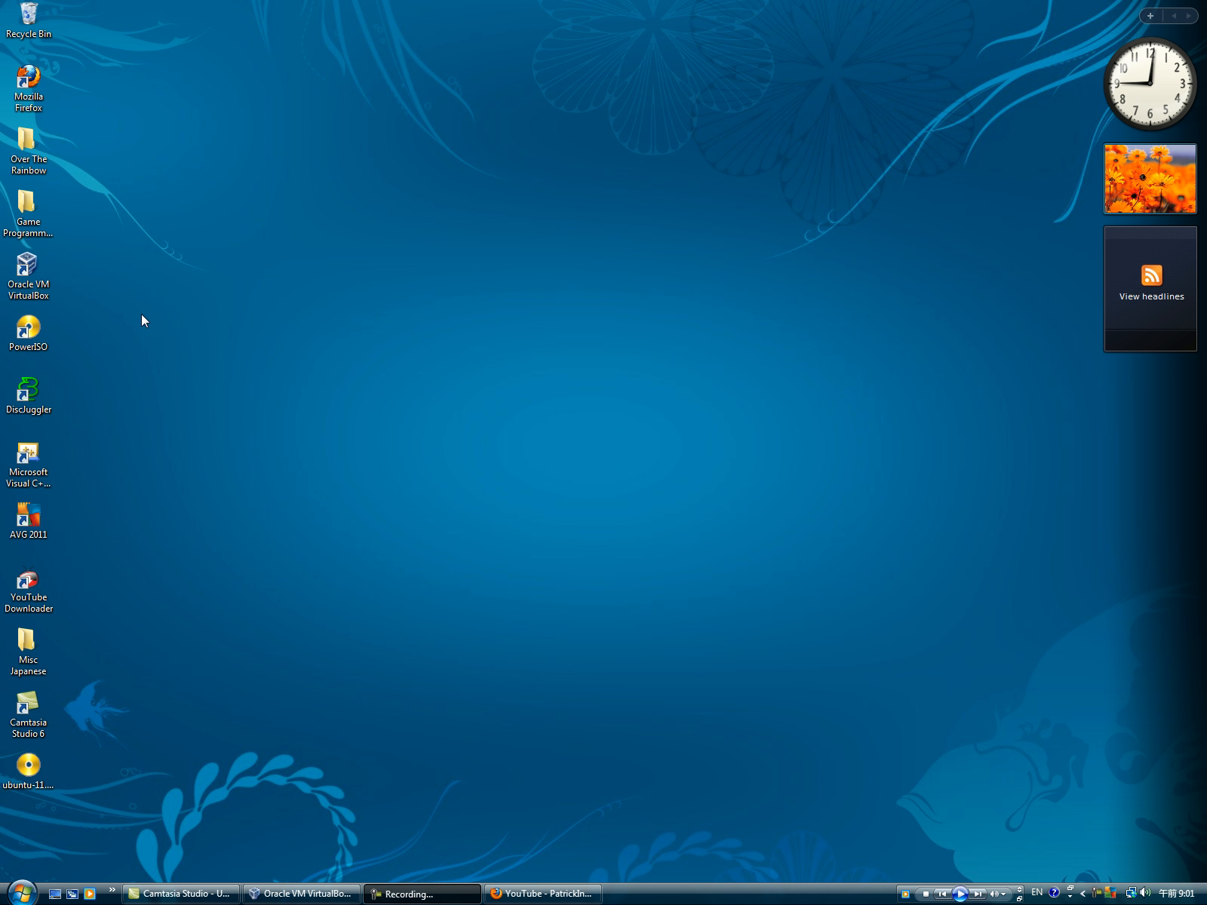
# Step: Launch Oracle VM VirtualBox from the desktop and move the Manager window into place
pyautogui.click(33, 264)
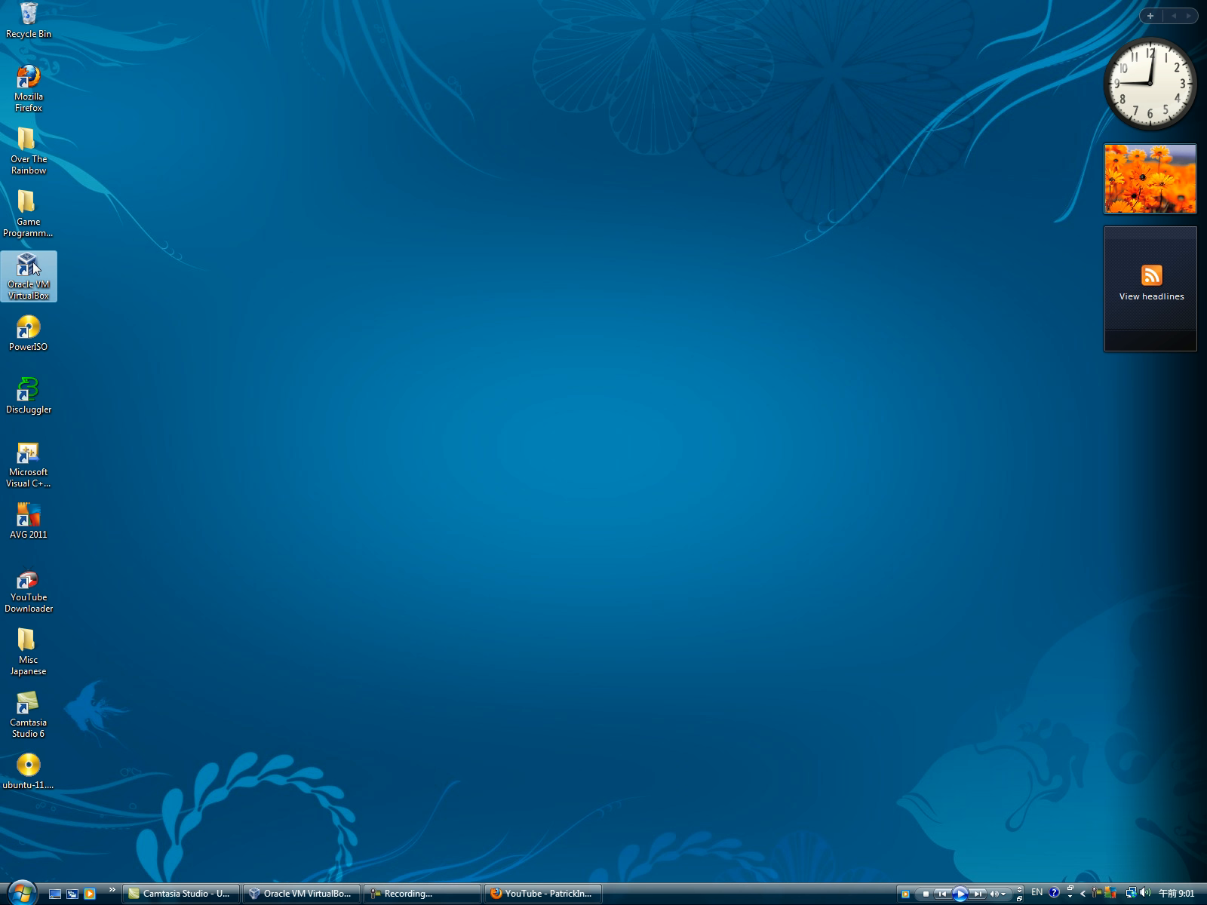
pyautogui.moveTo(413, 252); pyautogui.dragTo(495, 306)
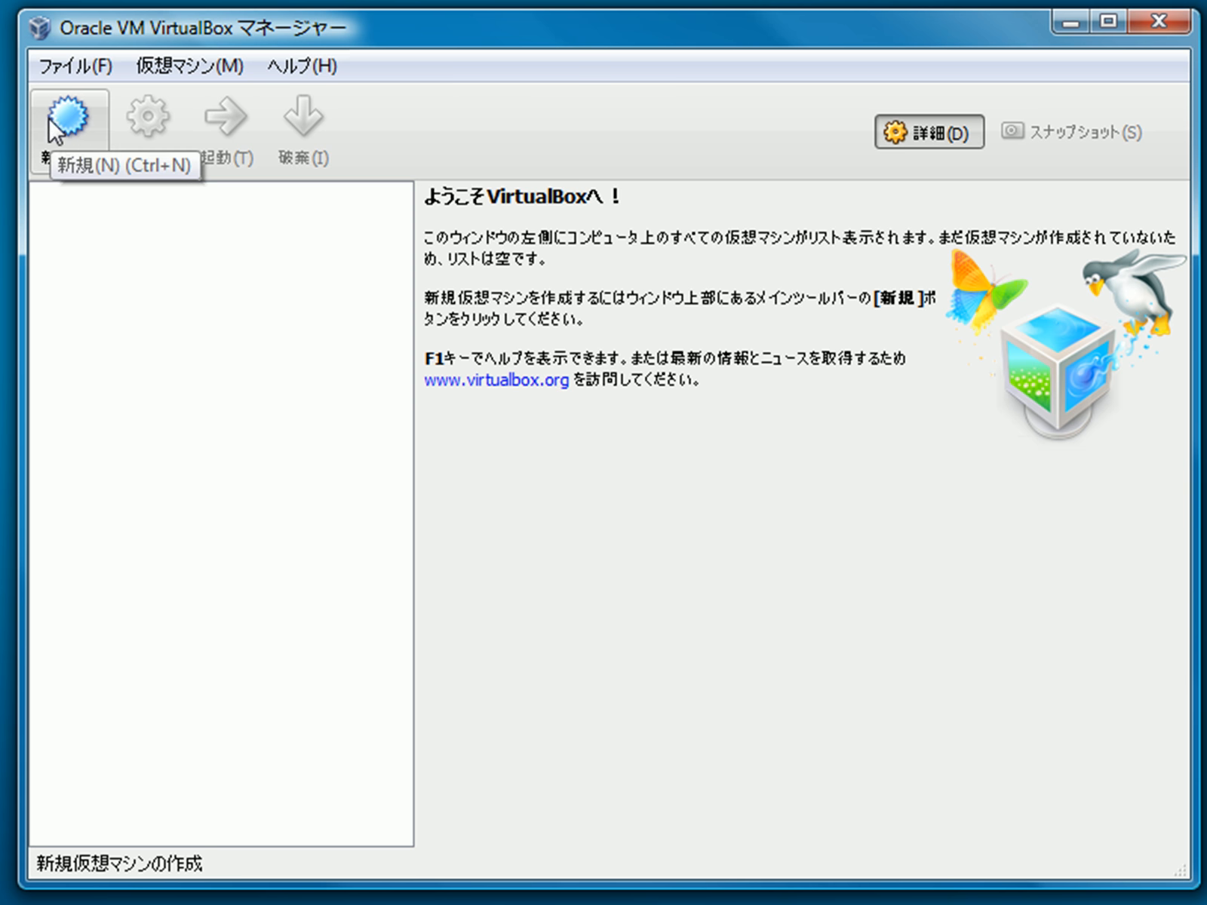
# Step: Start a new virtual machine named 'Ubuntu 11.04' with Linux/Ubuntu as the OS
pyautogui.click(70, 136)
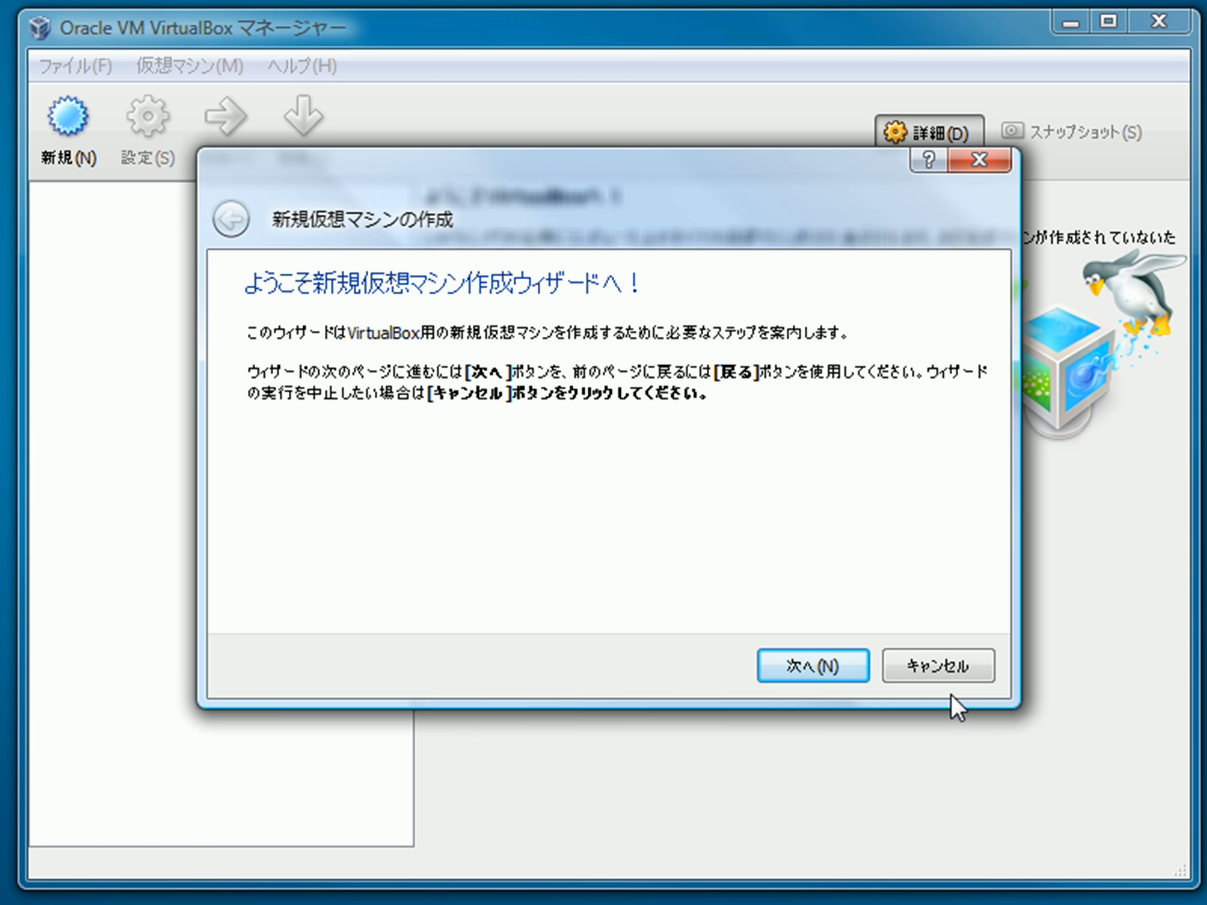
pyautogui.click(828, 667)
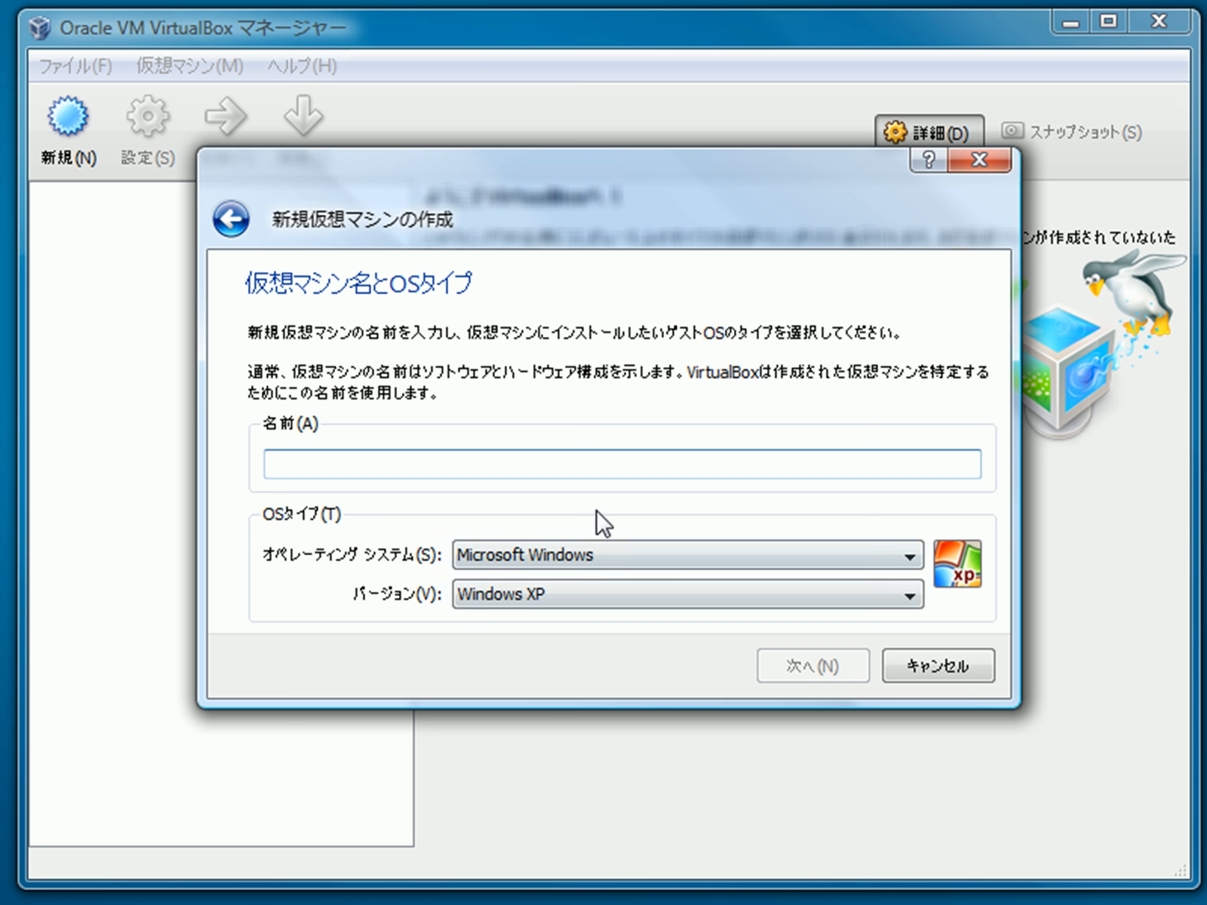
pyautogui.write('Ubuntu')
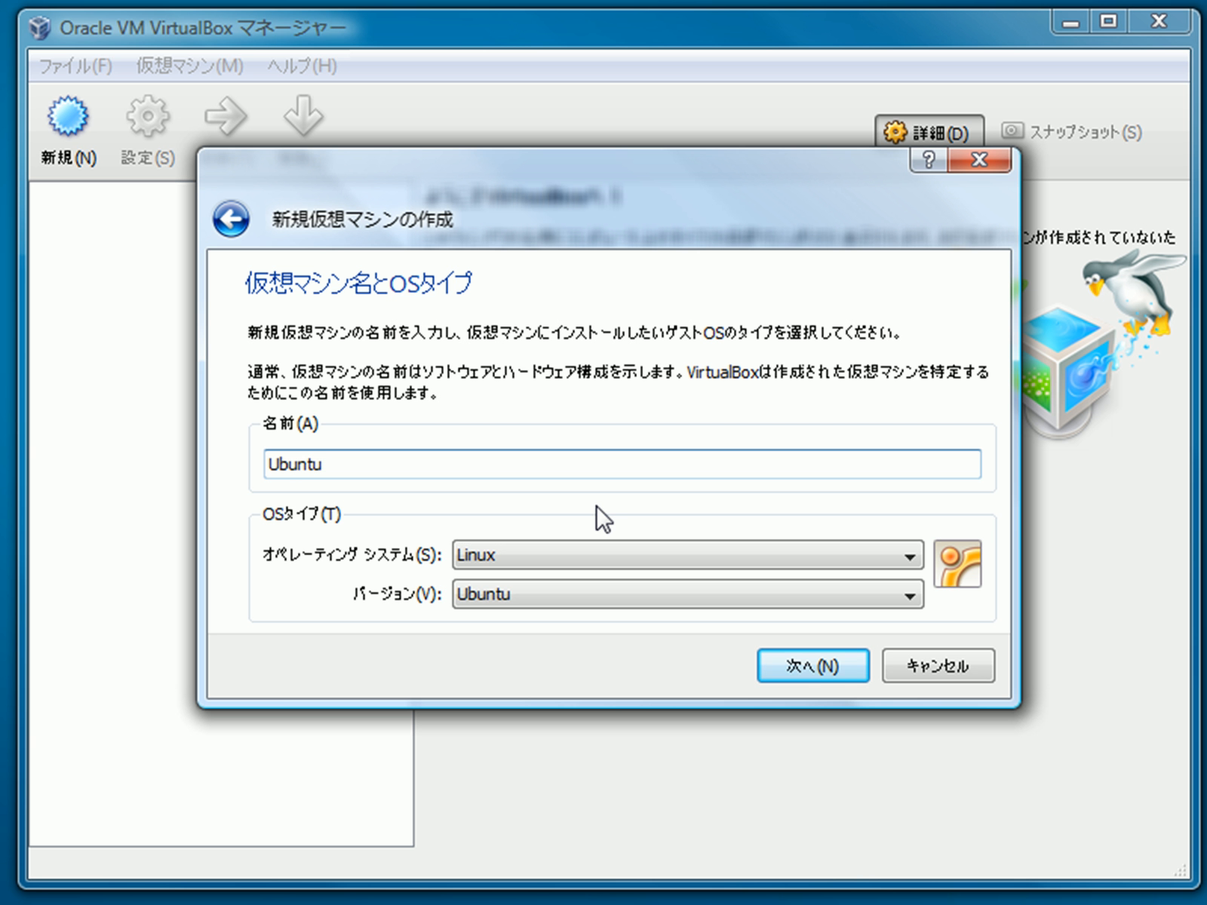
pyautogui.press('Tab')
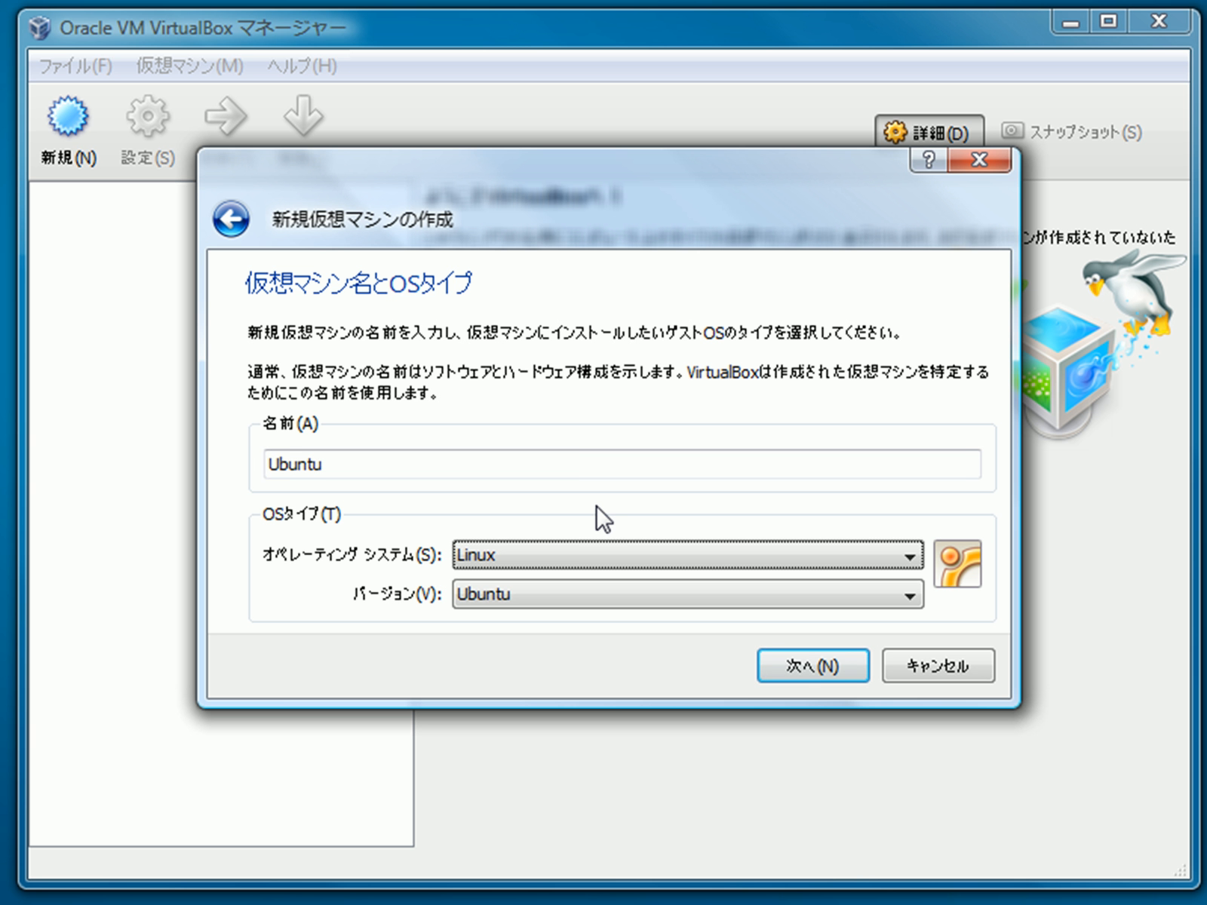
pyautogui.click(579, 452)
pyautogui.write('11.04')
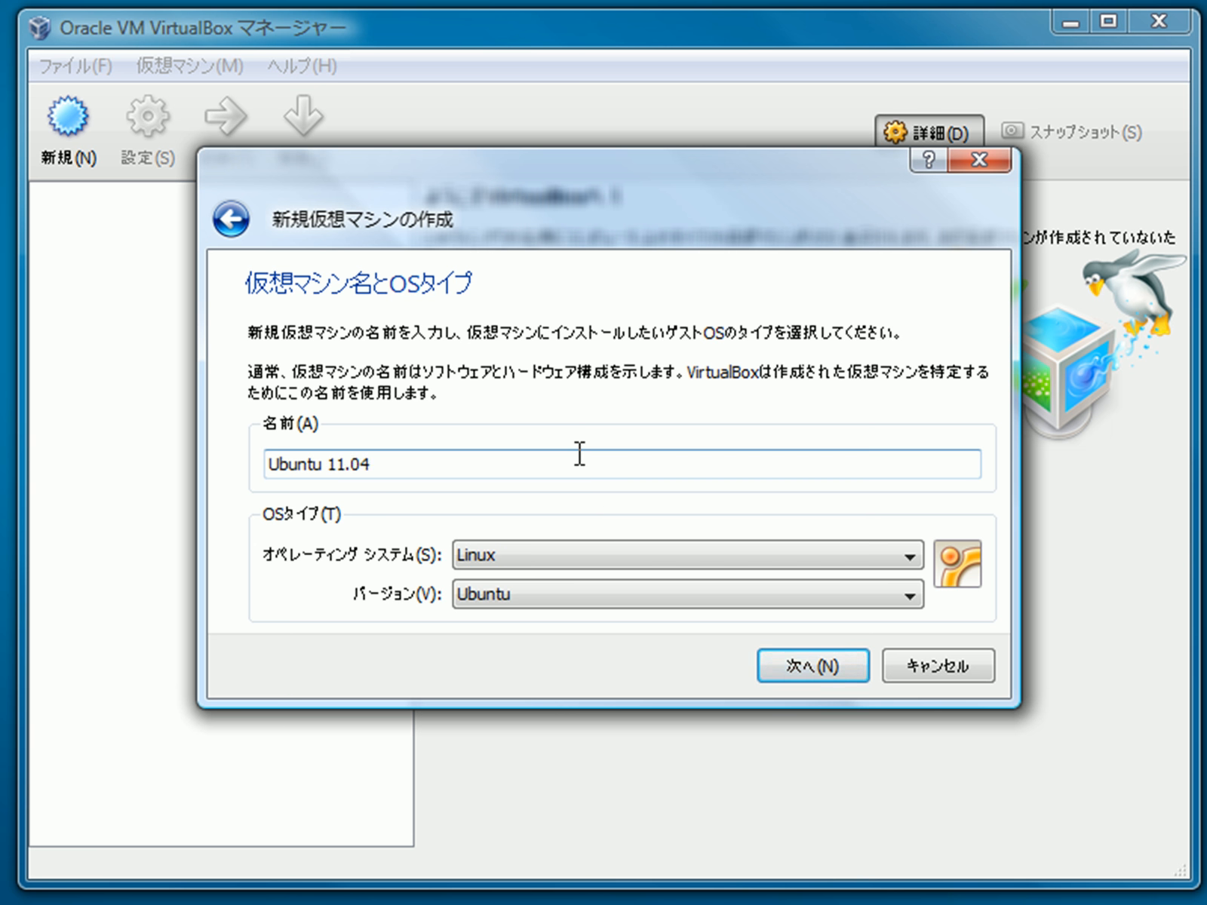
# Step: Give the machine 712 MB of memory and choose to create a new virtual hard disk
pyautogui.click(790, 666)
pyautogui.doubleClick(935, 432)
pyautogui.write('712')
pyautogui.click(853, 667)
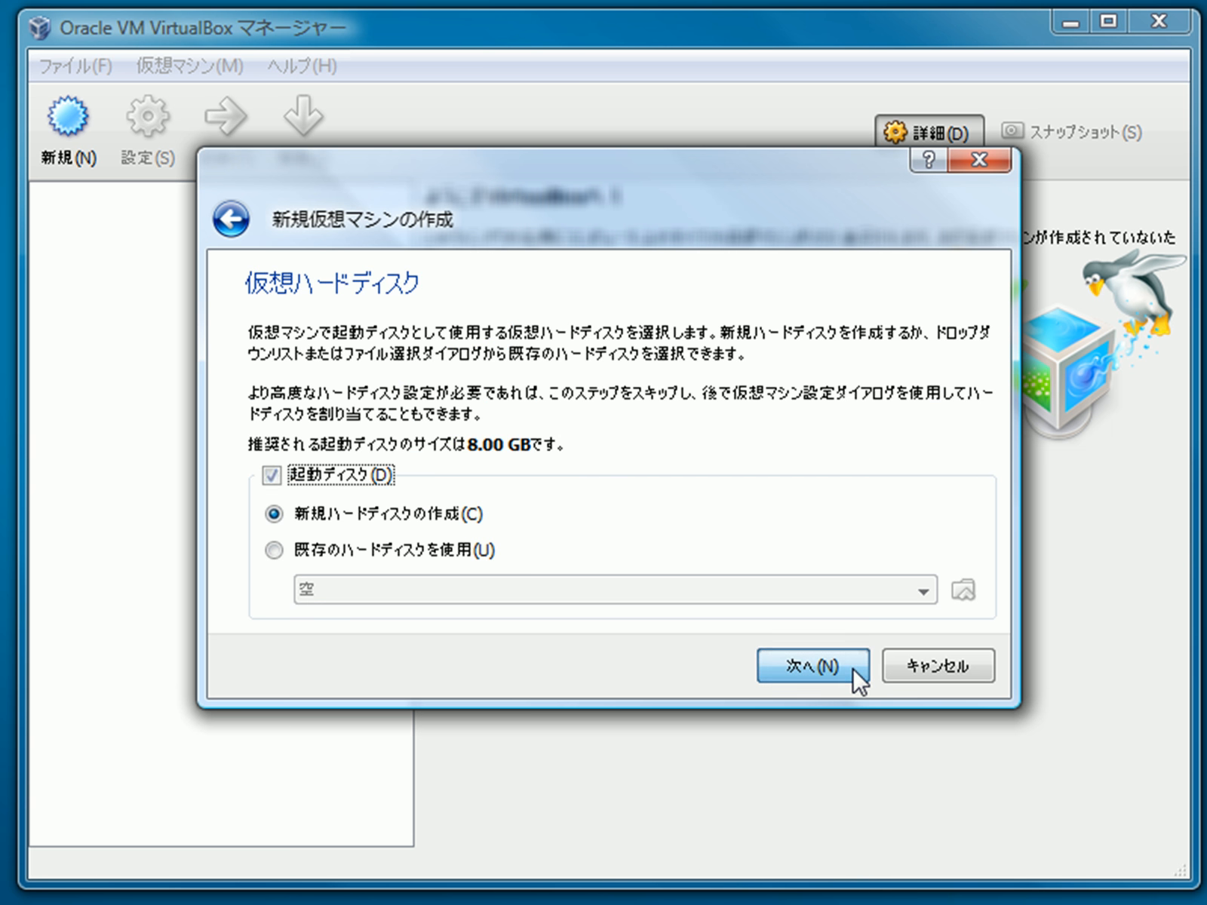
pyautogui.click(824, 672)
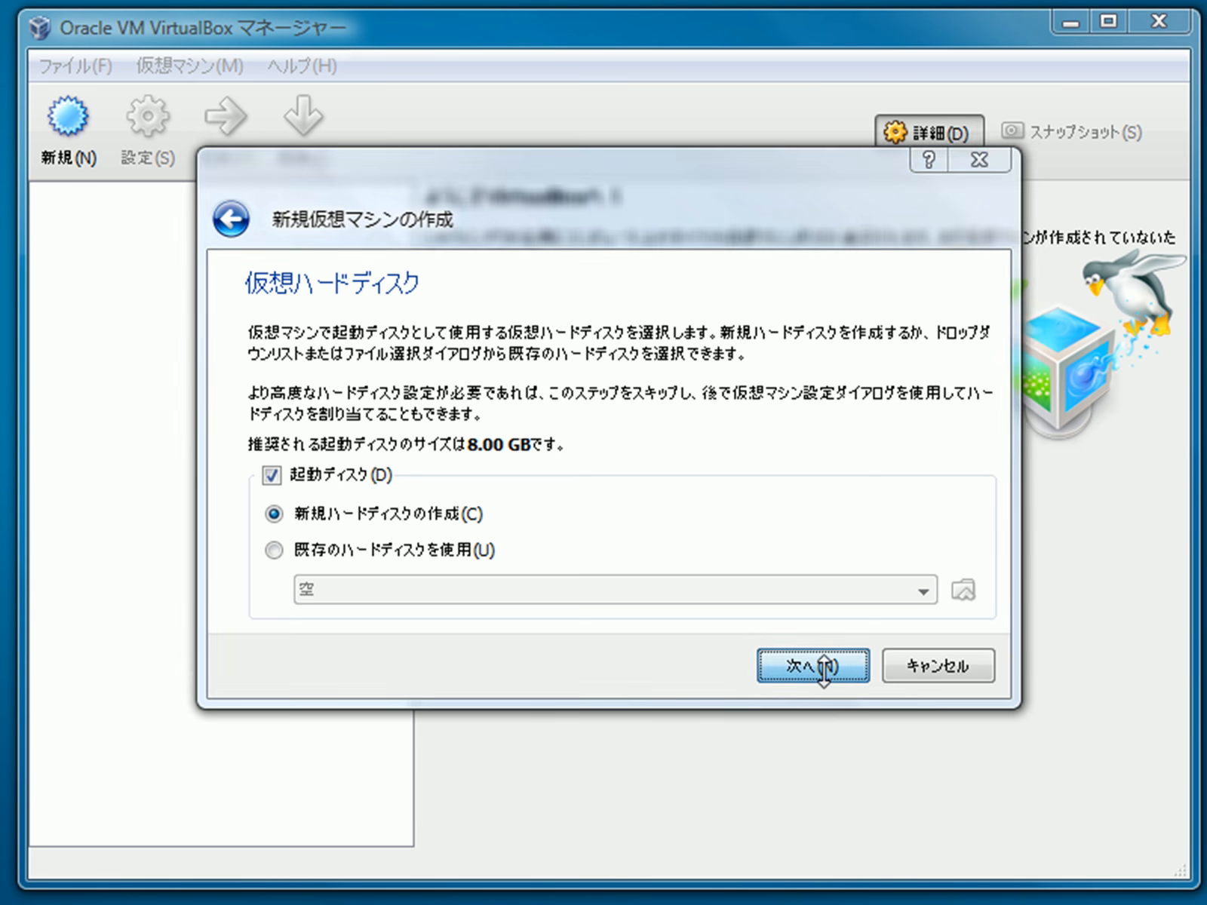
# Step: Create a dynamically expanding 8.00 GB disk and finish creating the Ubuntu 11.04 machine
pyautogui.click(844, 642)
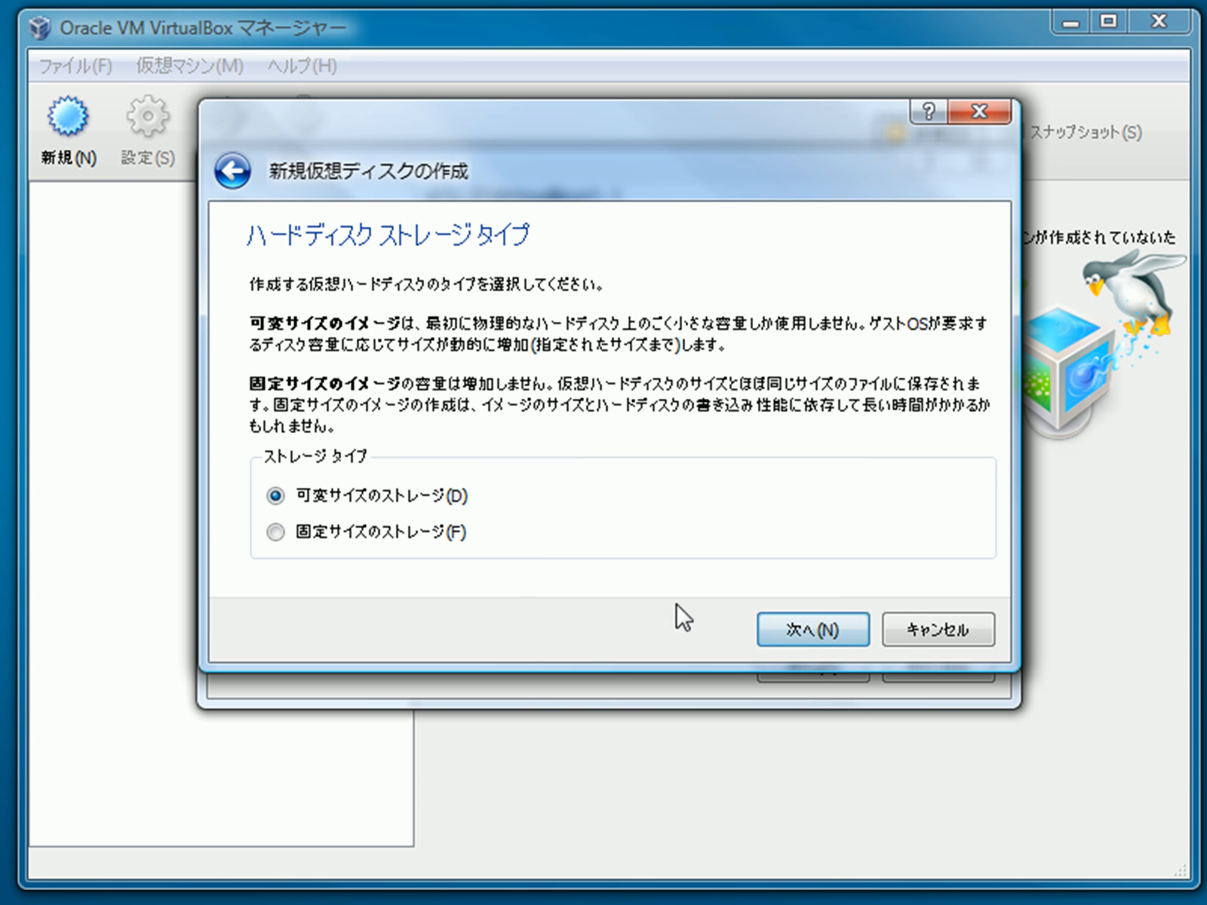
pyautogui.click(807, 630)
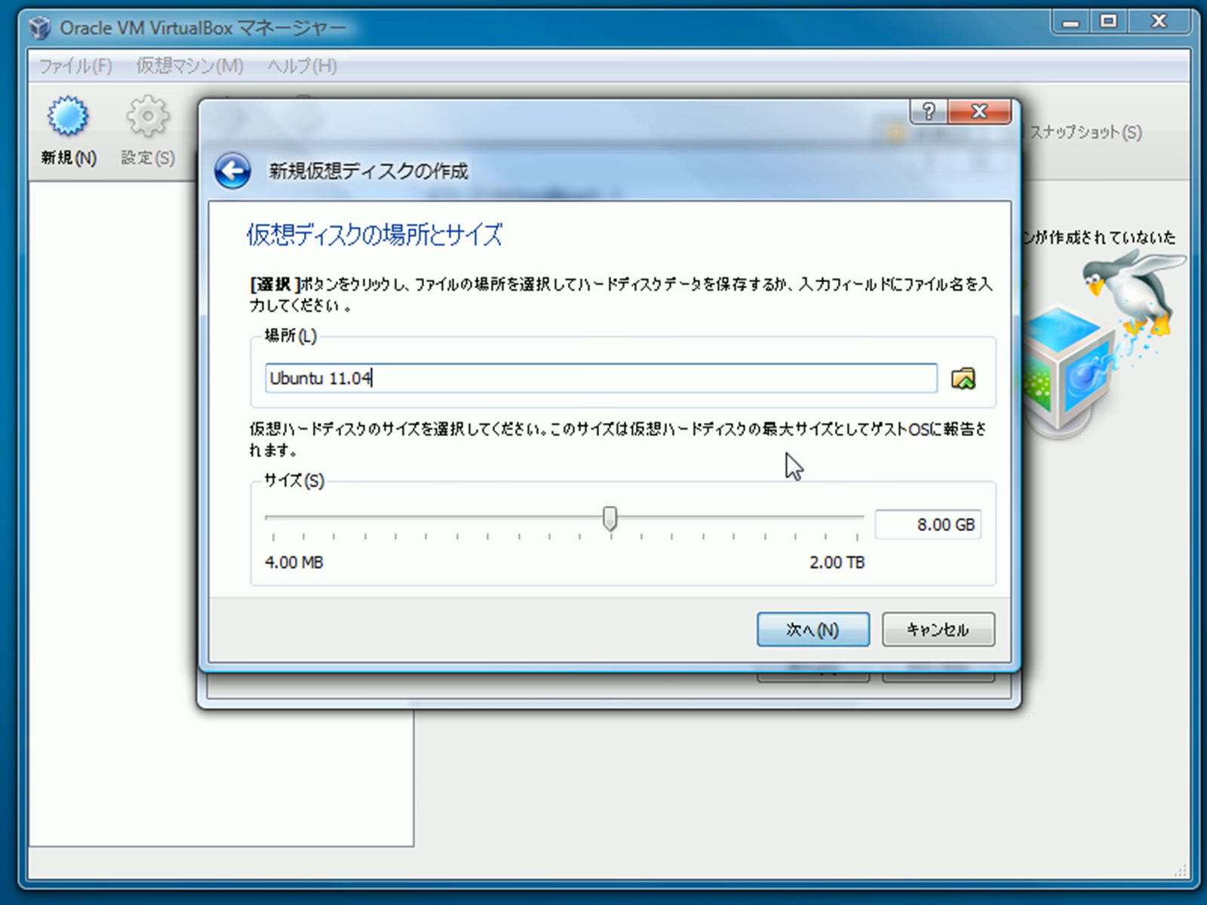
pyautogui.click(833, 638)
pyautogui.click(820, 624)
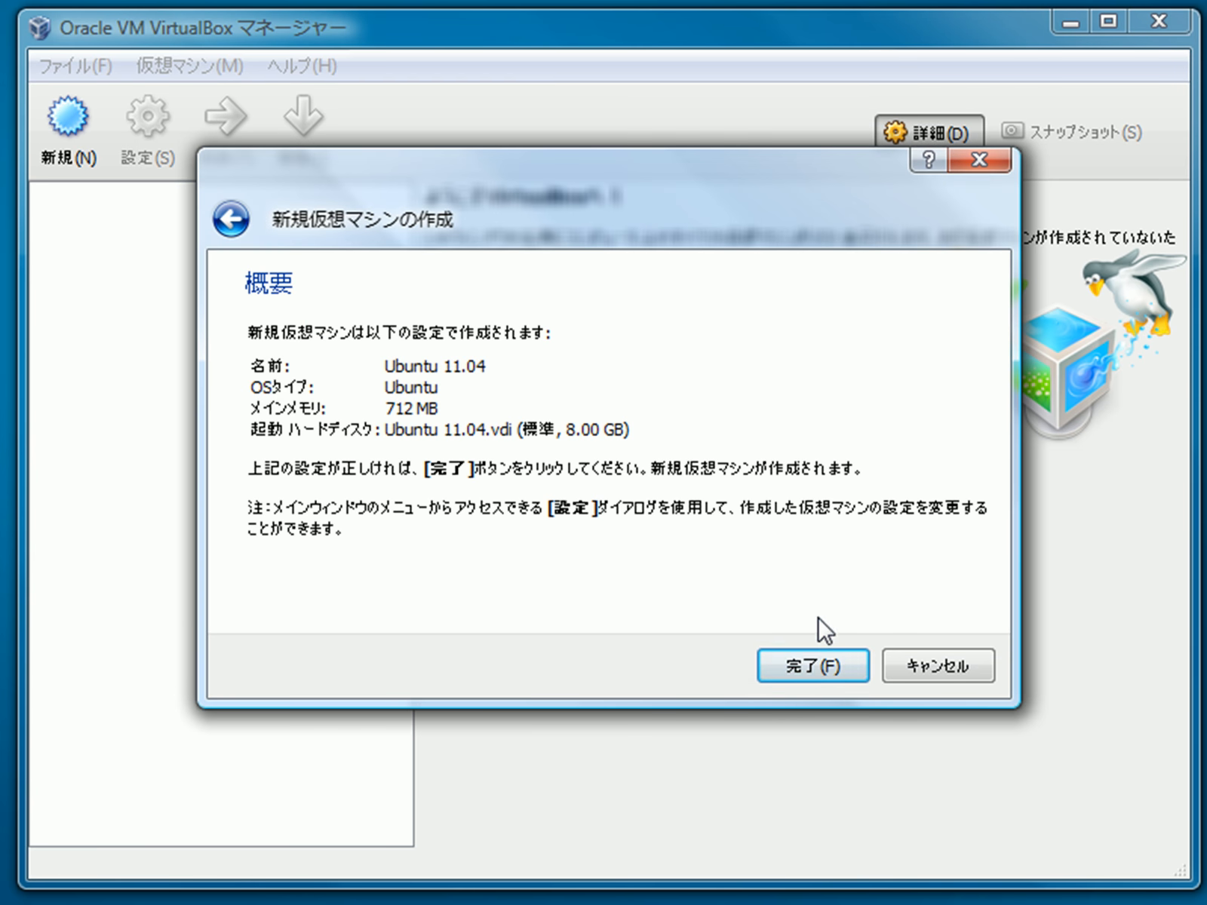
pyautogui.click(809, 665)
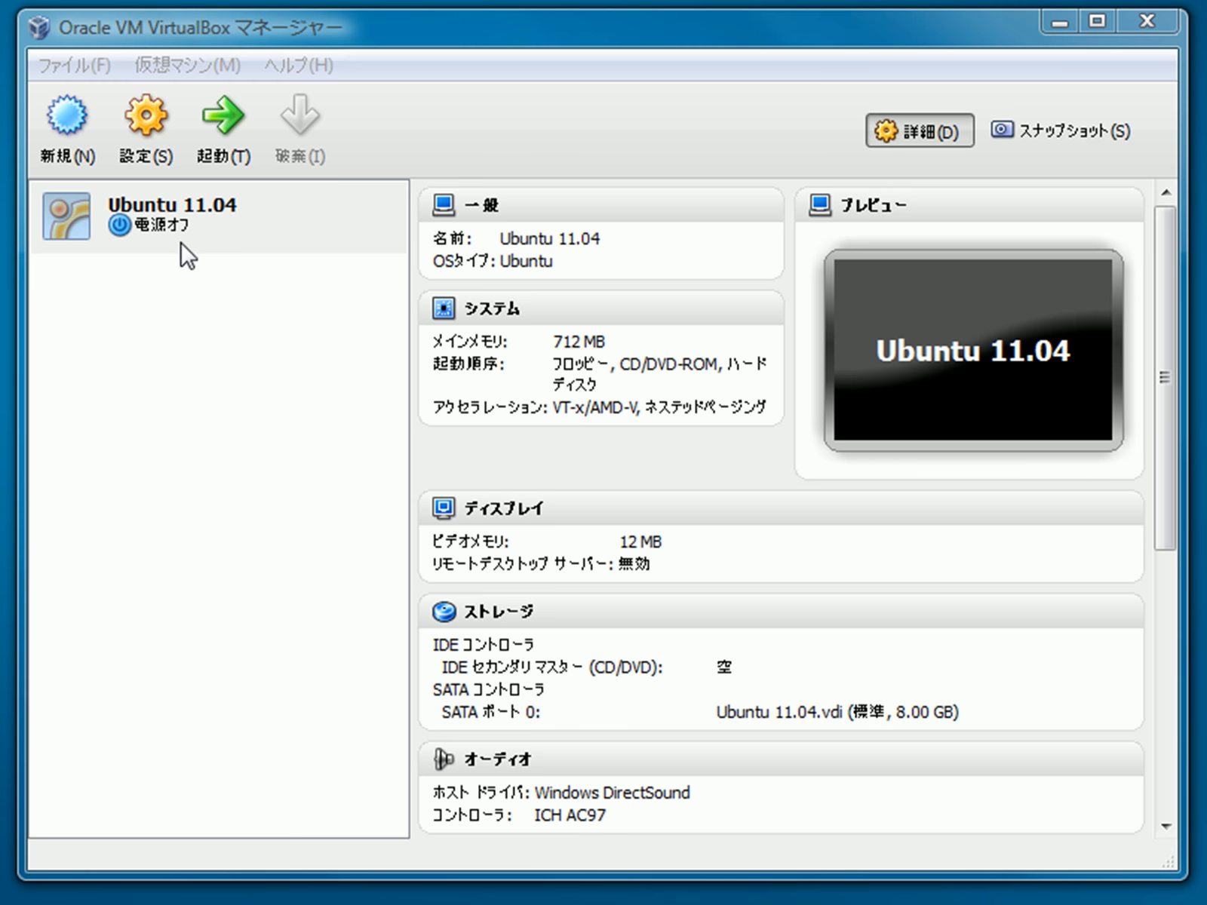
# Step: Start the Ubuntu 11.04 machine and boot it from ubuntu-11.04-beta1-desktop-i386.iso on the Desktop
pyautogui.doubleClick(168, 223)
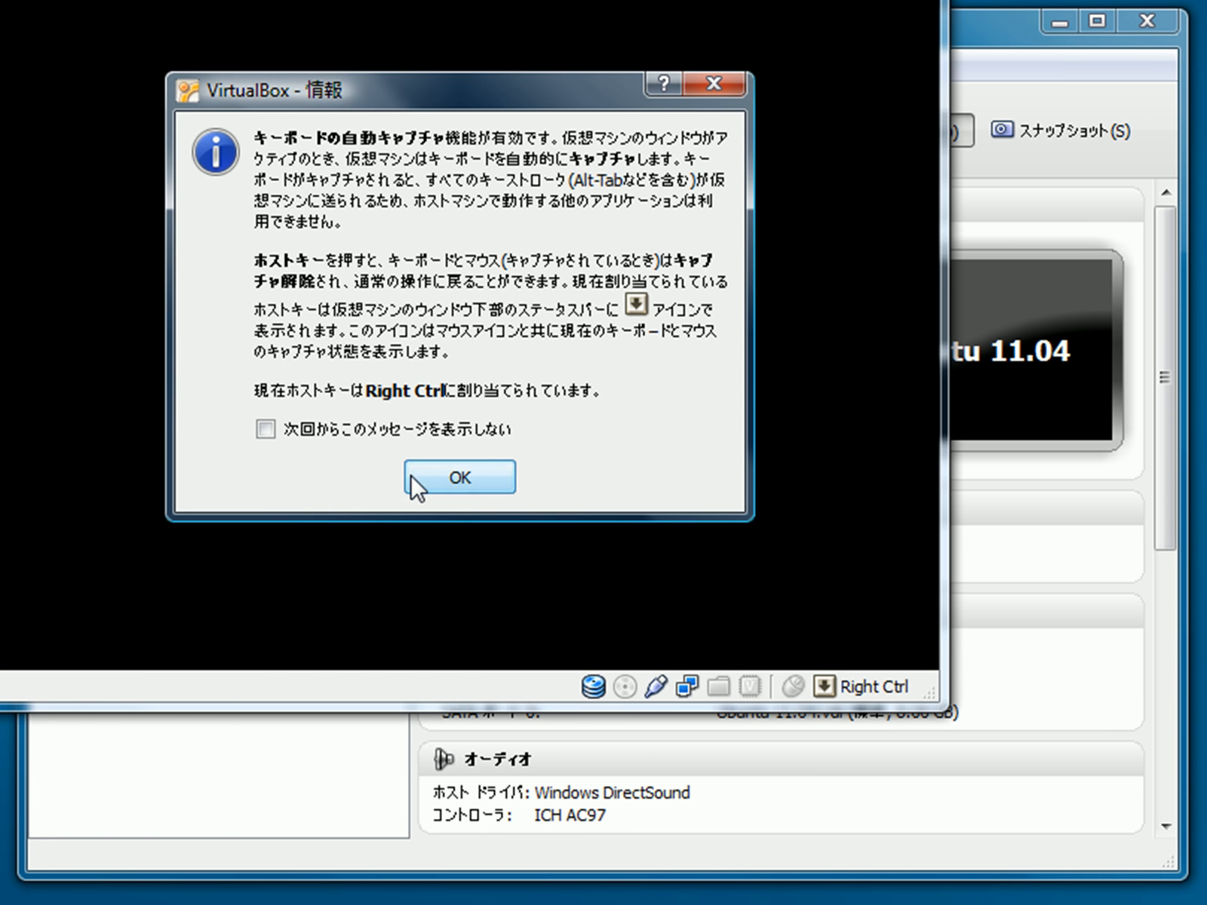
pyautogui.click(421, 481)
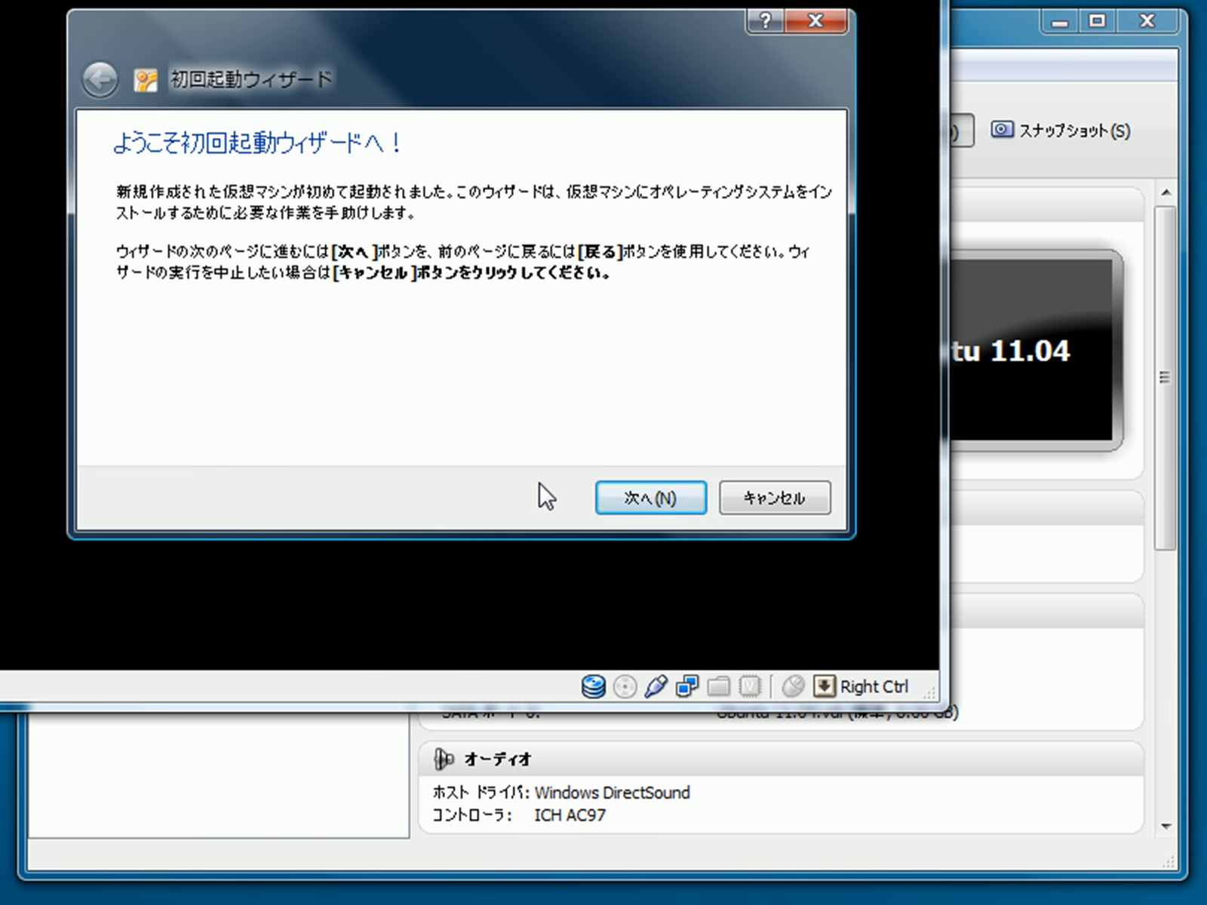
pyautogui.click(670, 503)
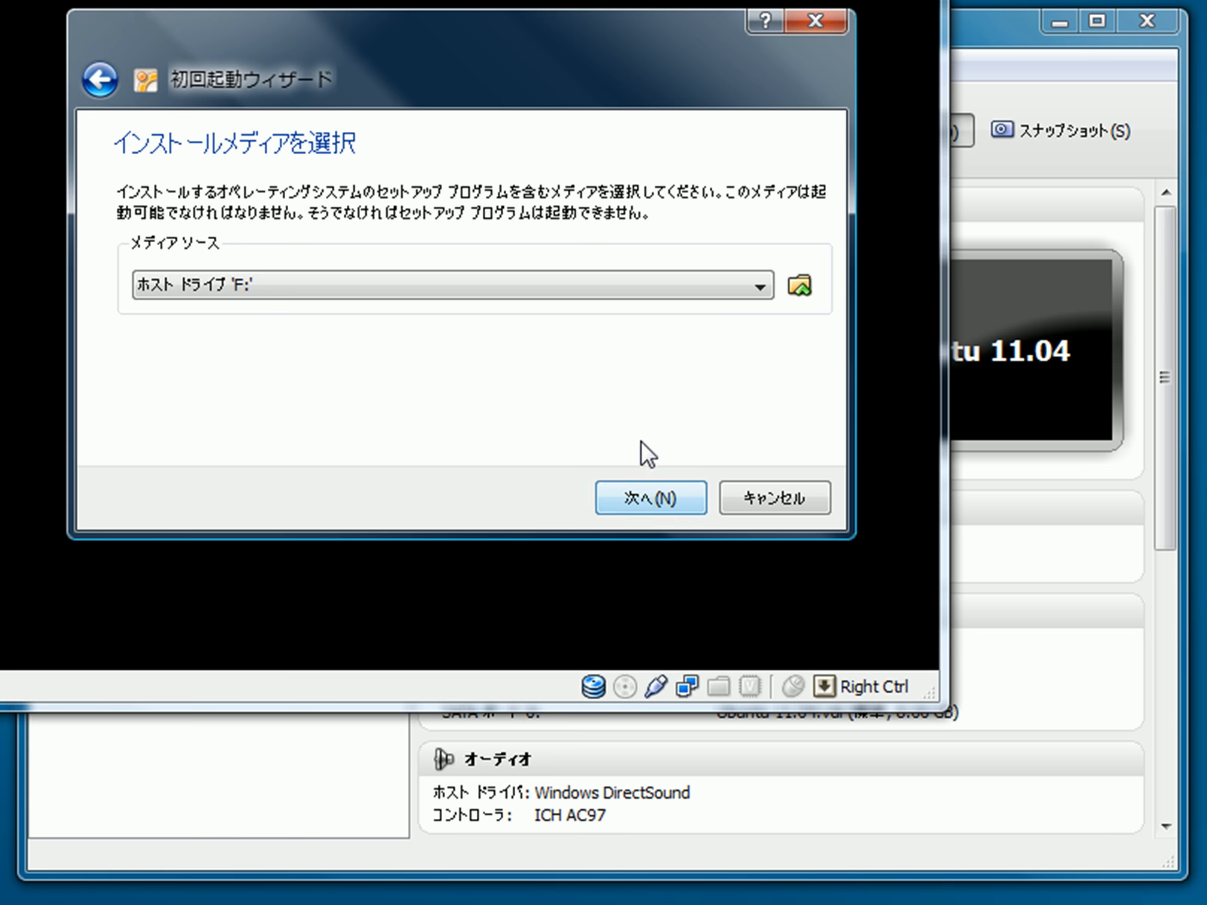
pyautogui.click(800, 286)
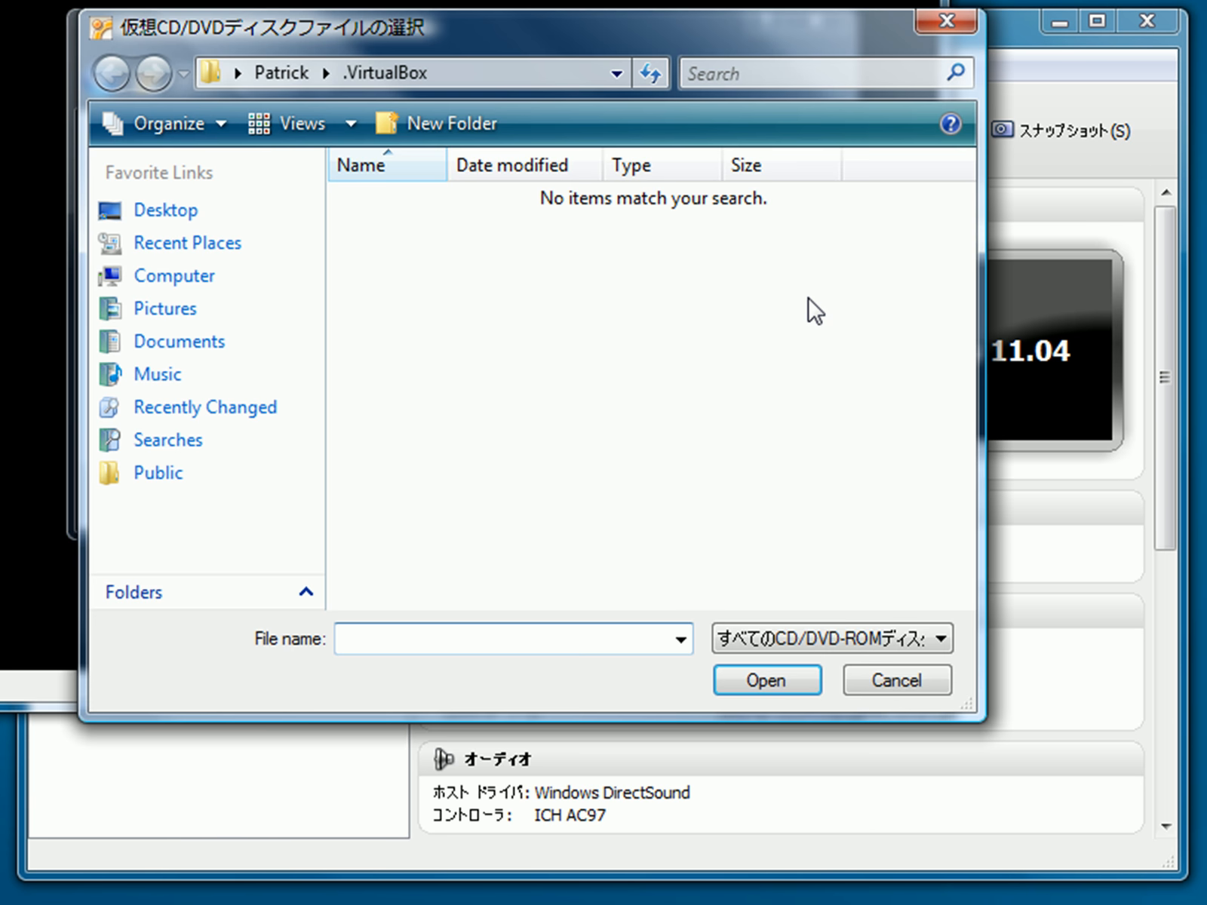
pyautogui.click(189, 209)
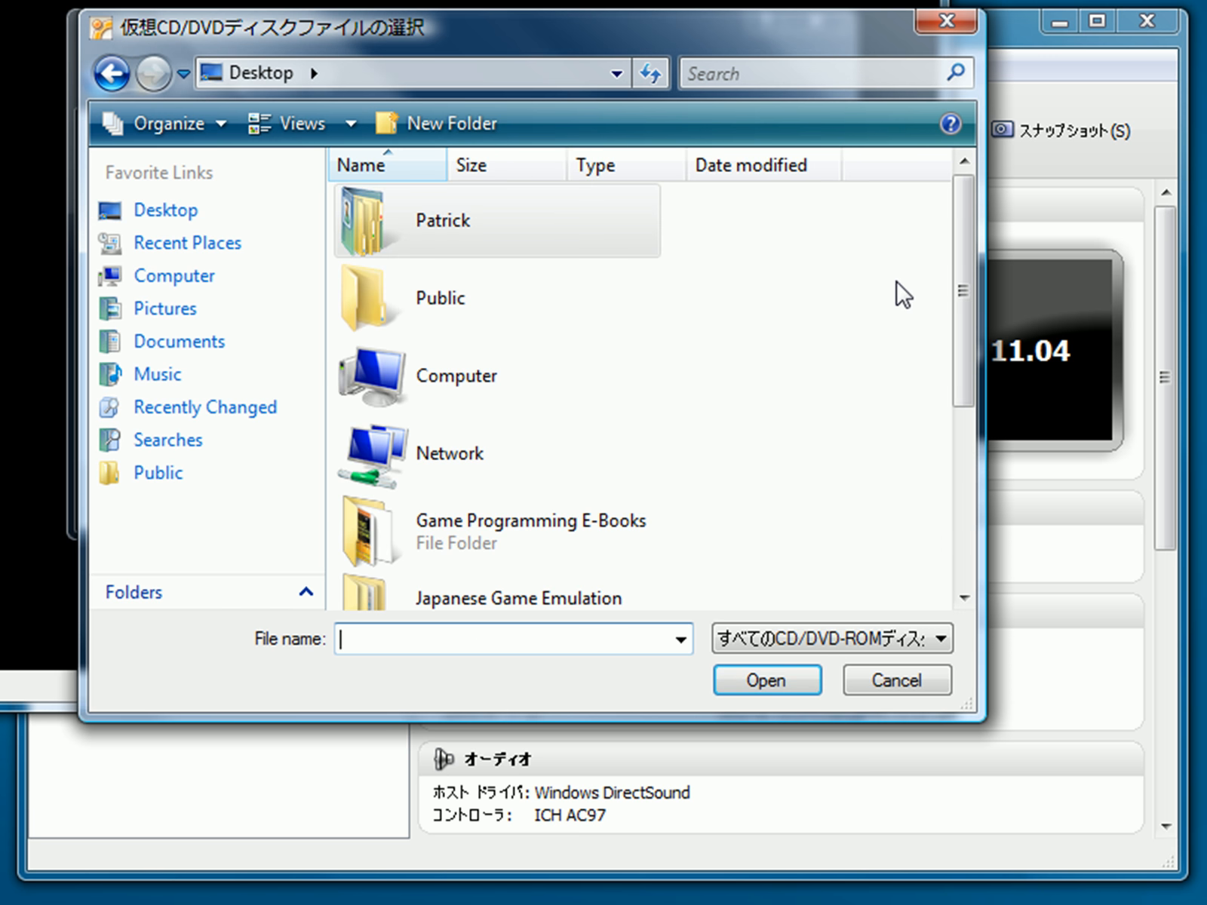
pyautogui.moveTo(964, 310); pyautogui.dragTo(945, 658)
pyautogui.doubleClick(553, 562)
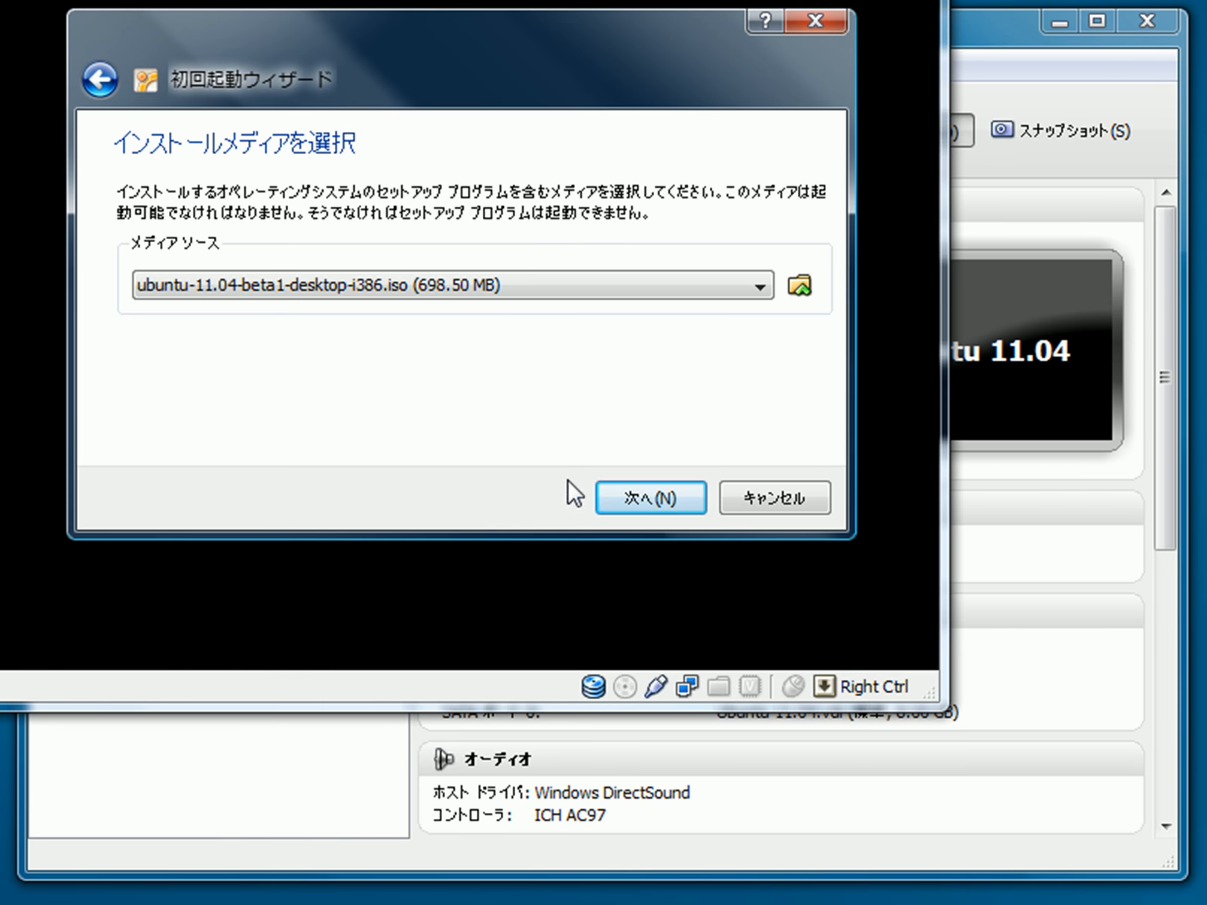
pyautogui.click(660, 502)
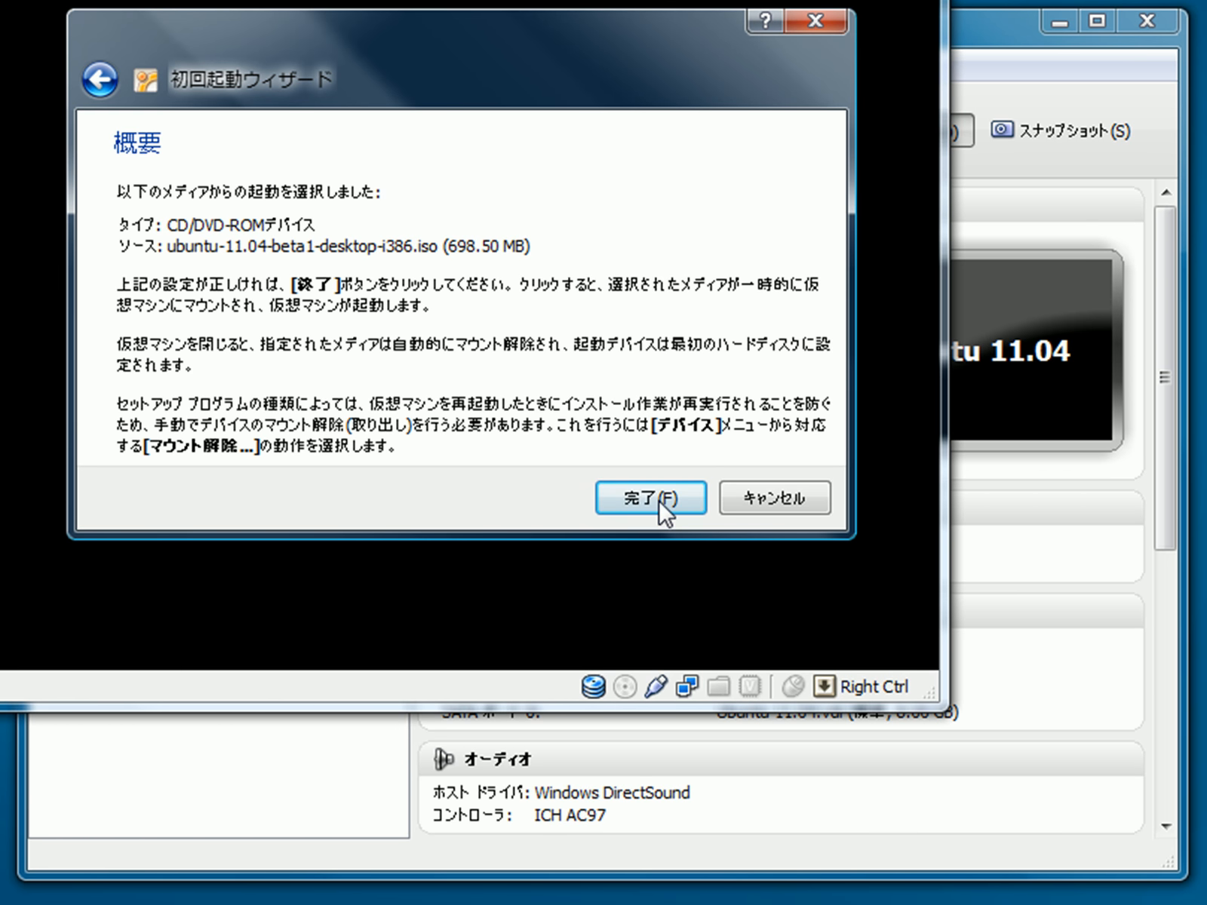
pyautogui.click(660, 502)
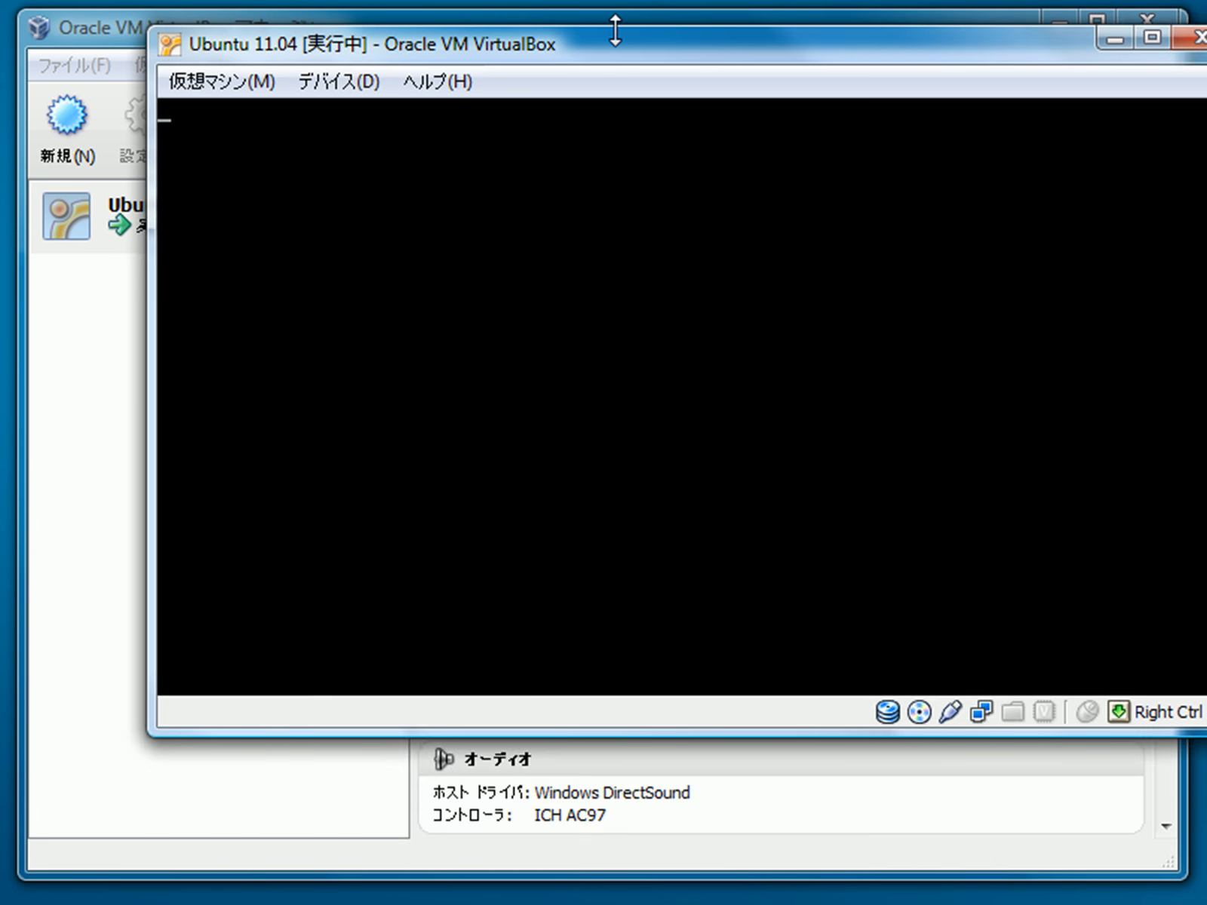
# Step: Dismiss the VirtualBox information notice and wait for the Ubuntu installer's Welcome page
pyautogui.click(664, 594)
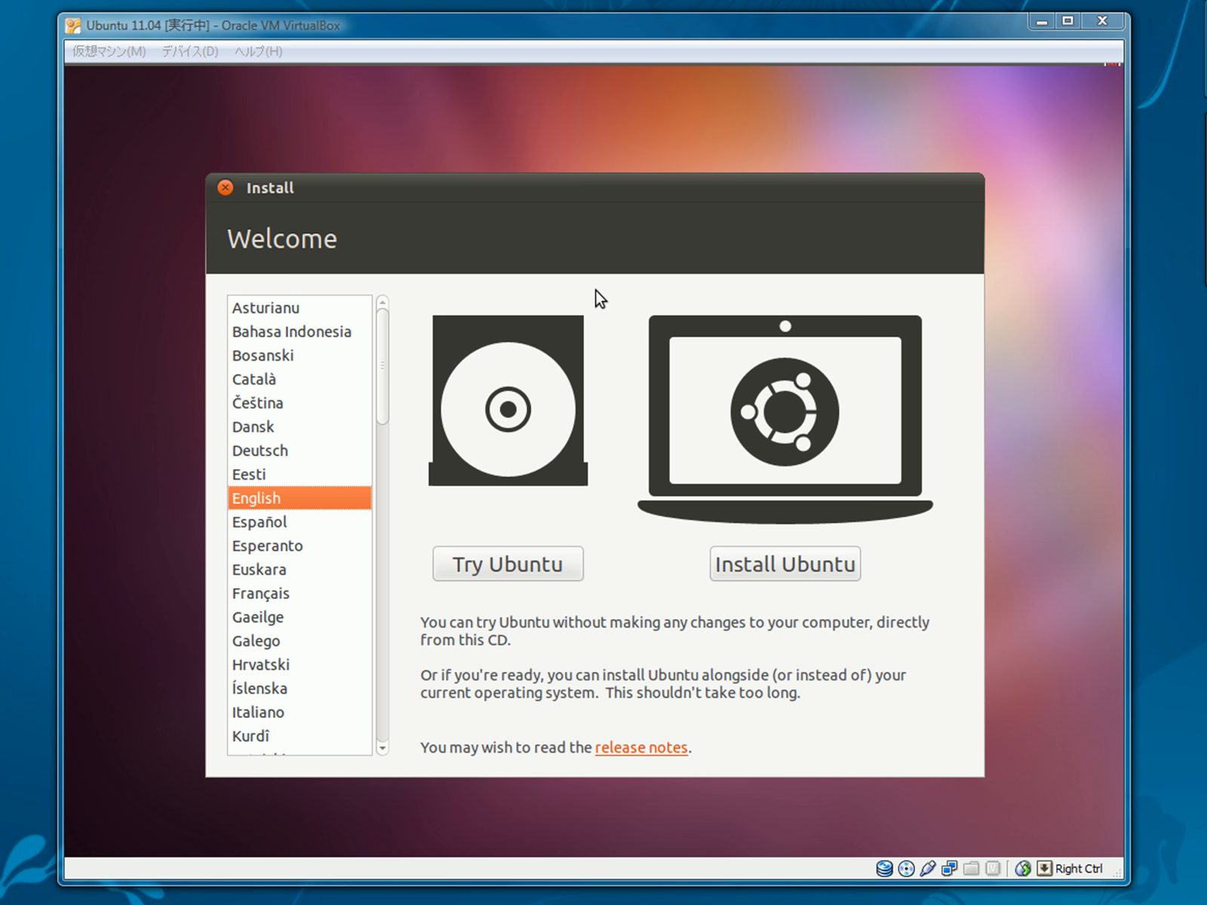
pyautogui.moveTo(387, 331); pyautogui.dragTo(350, 253)
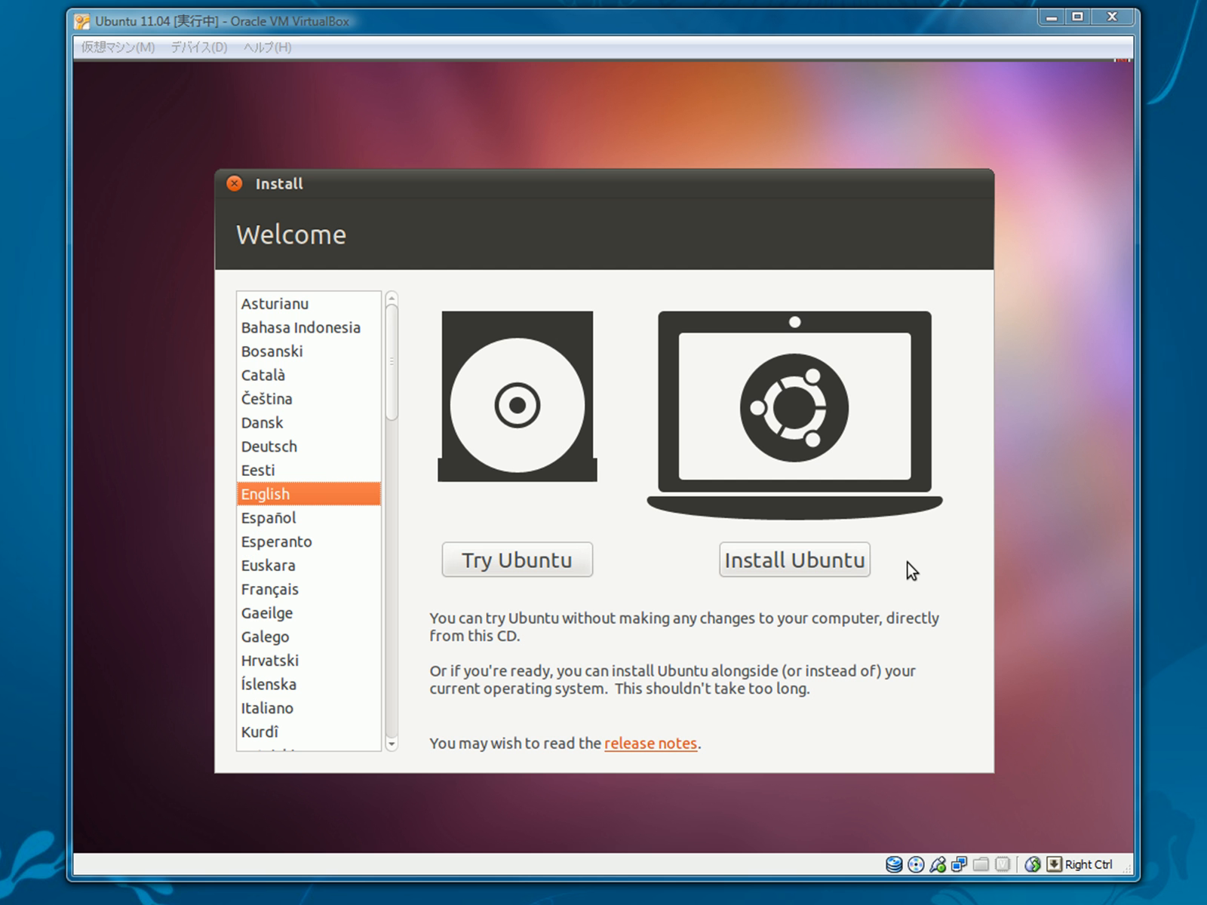
# Step: Install Ubuntu with updates and third-party software enabled, erasing the entire disk
pyautogui.click(782, 564)
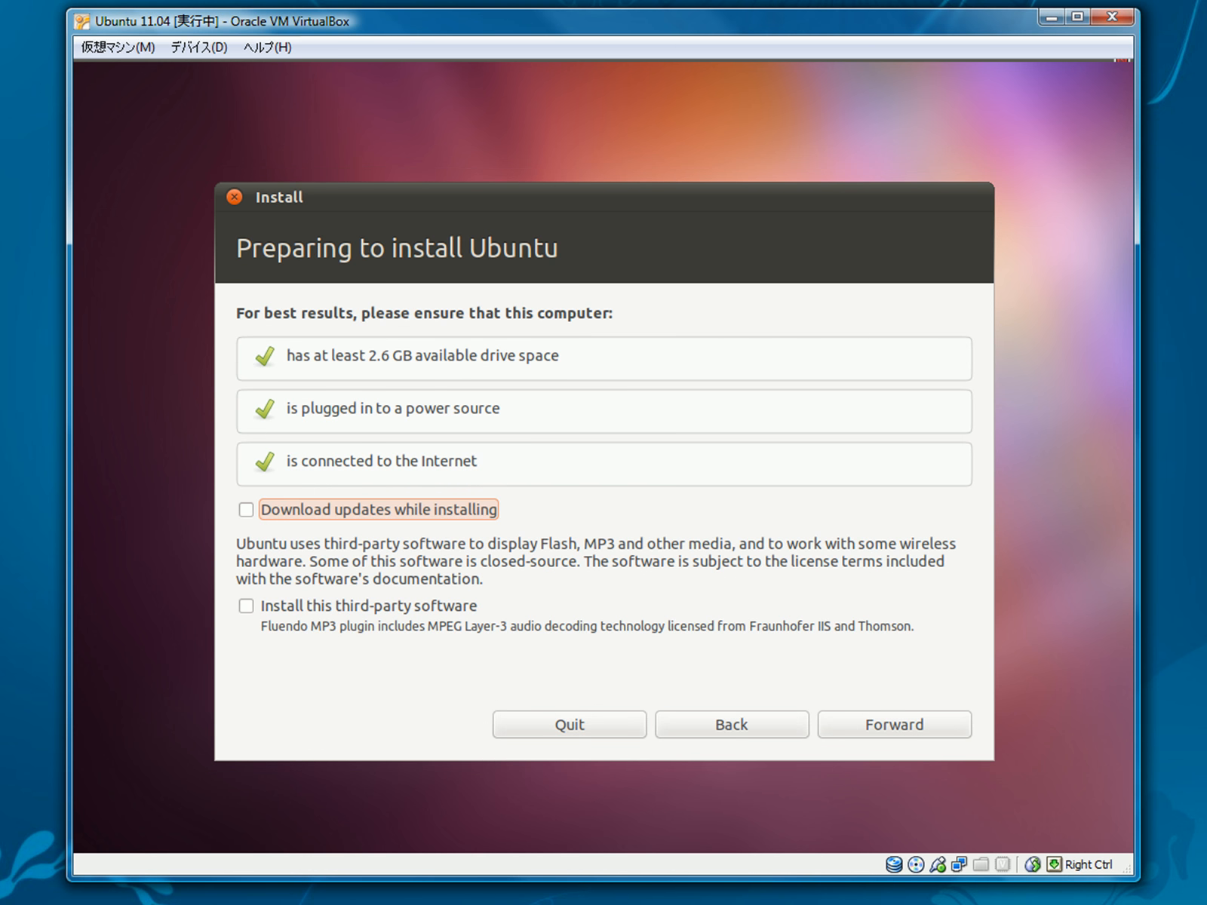
pyautogui.click(248, 511)
pyautogui.click(246, 606)
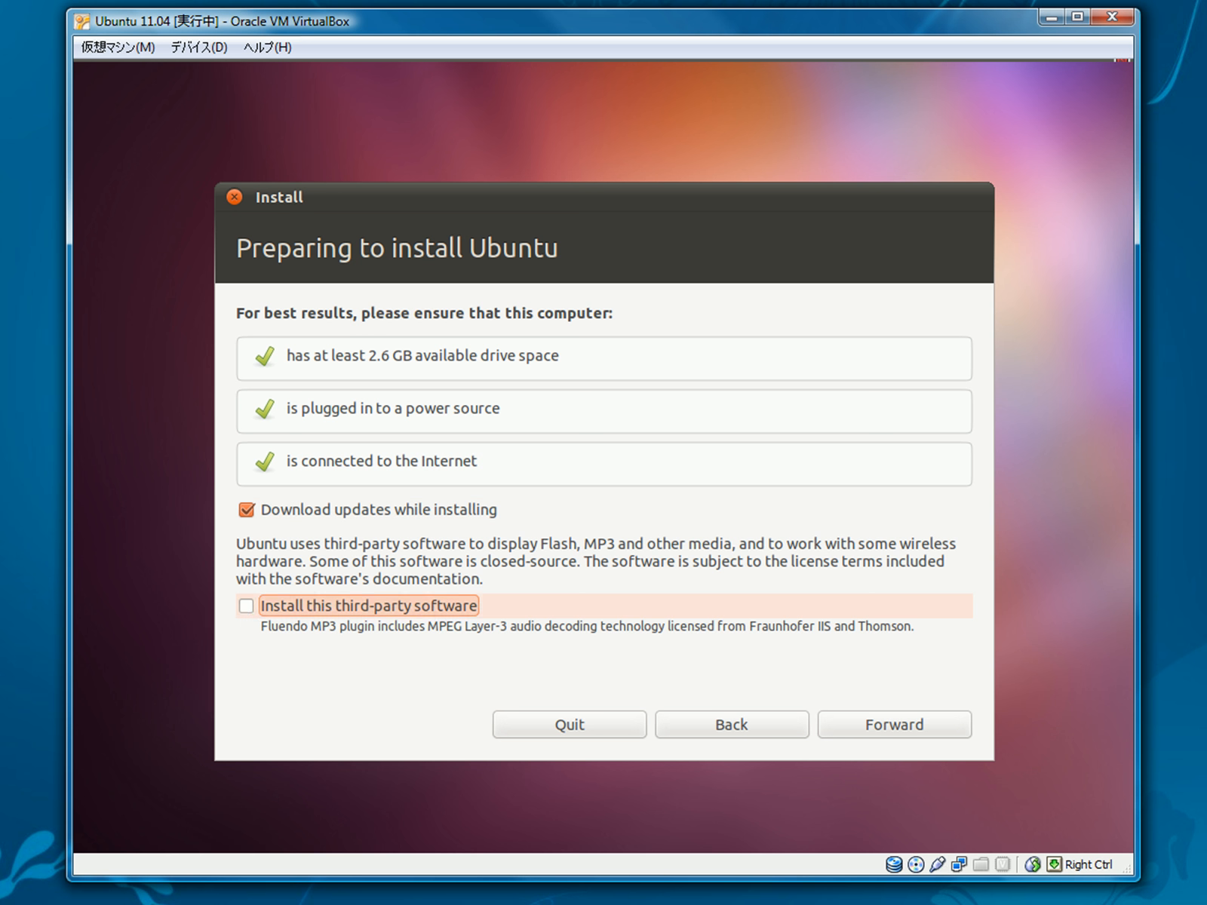
pyautogui.click(912, 731)
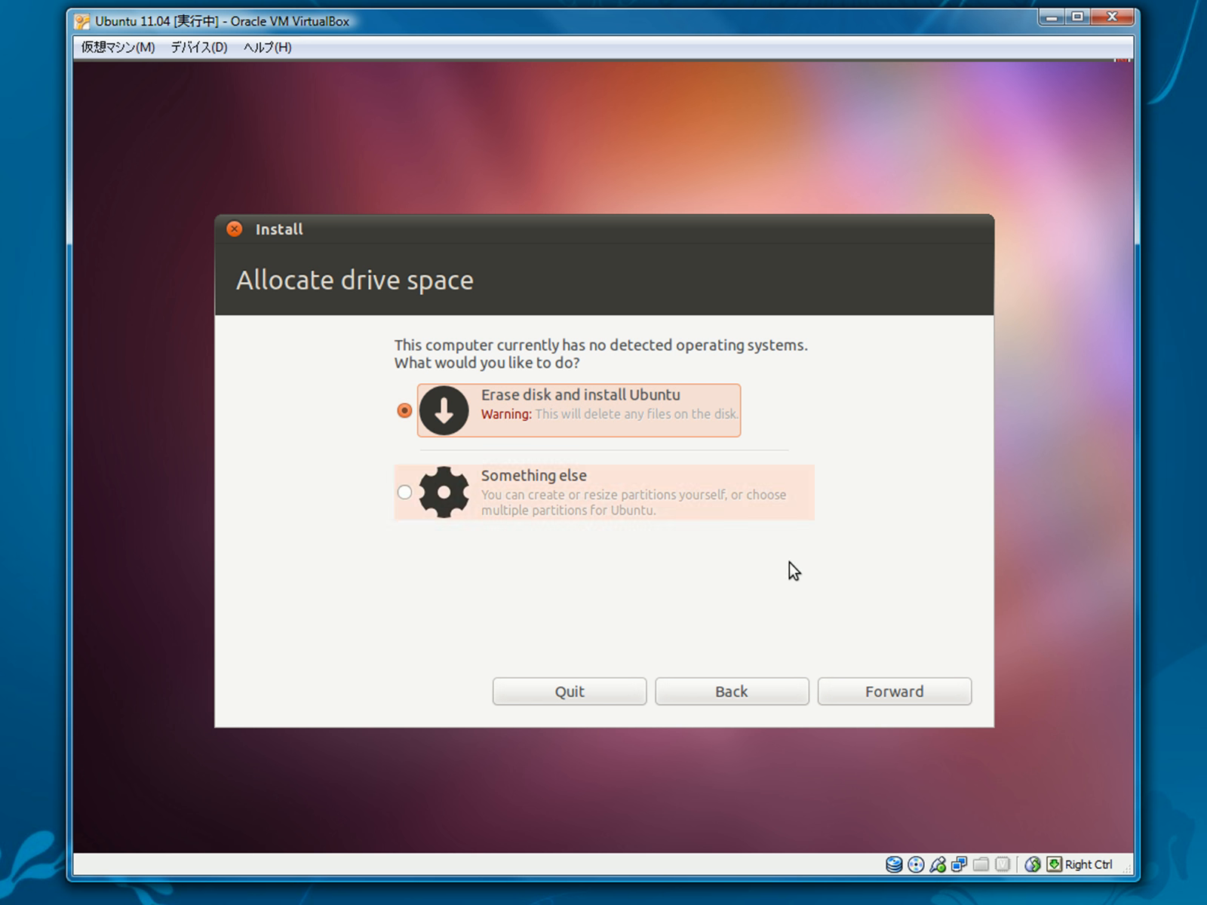
pyautogui.click(895, 691)
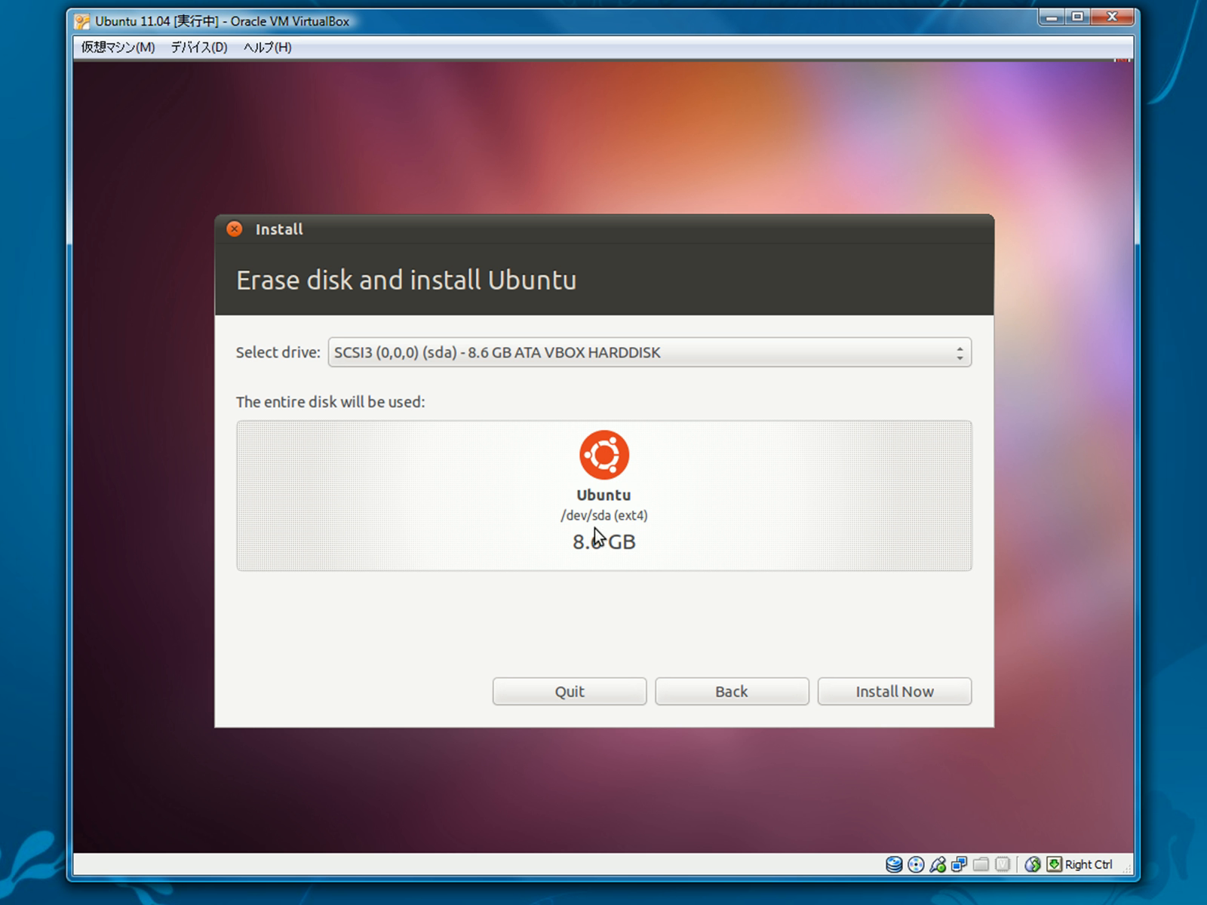
pyautogui.click(933, 700)
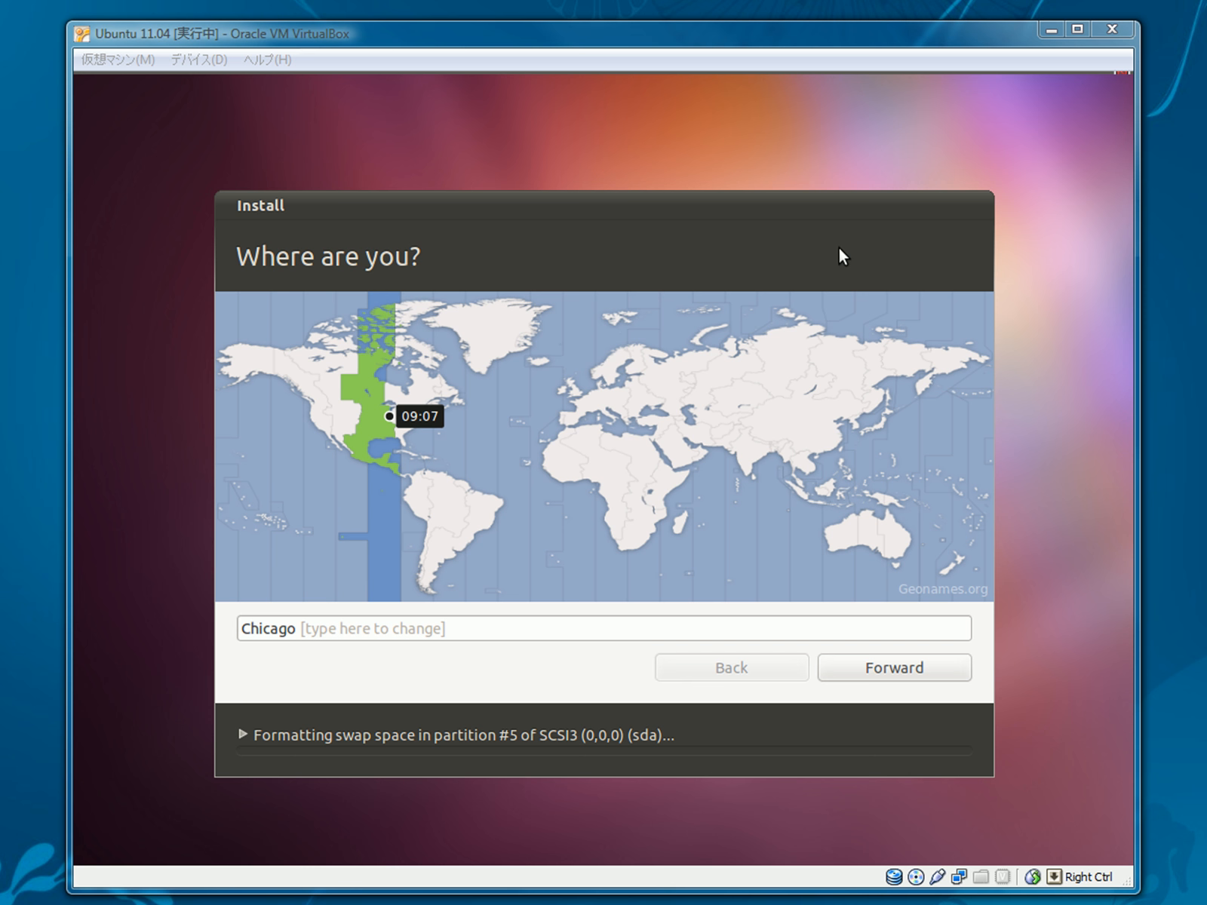
# Step: Keep Chicago as the location, choose the USA keyboard layout after test-typing, and continue
pyautogui.moveTo(789, 206)
pyautogui.mouseDown()
pyautogui.moveTo(802, 193)
pyautogui.moveTo(796, 201)
pyautogui.mouseUp()
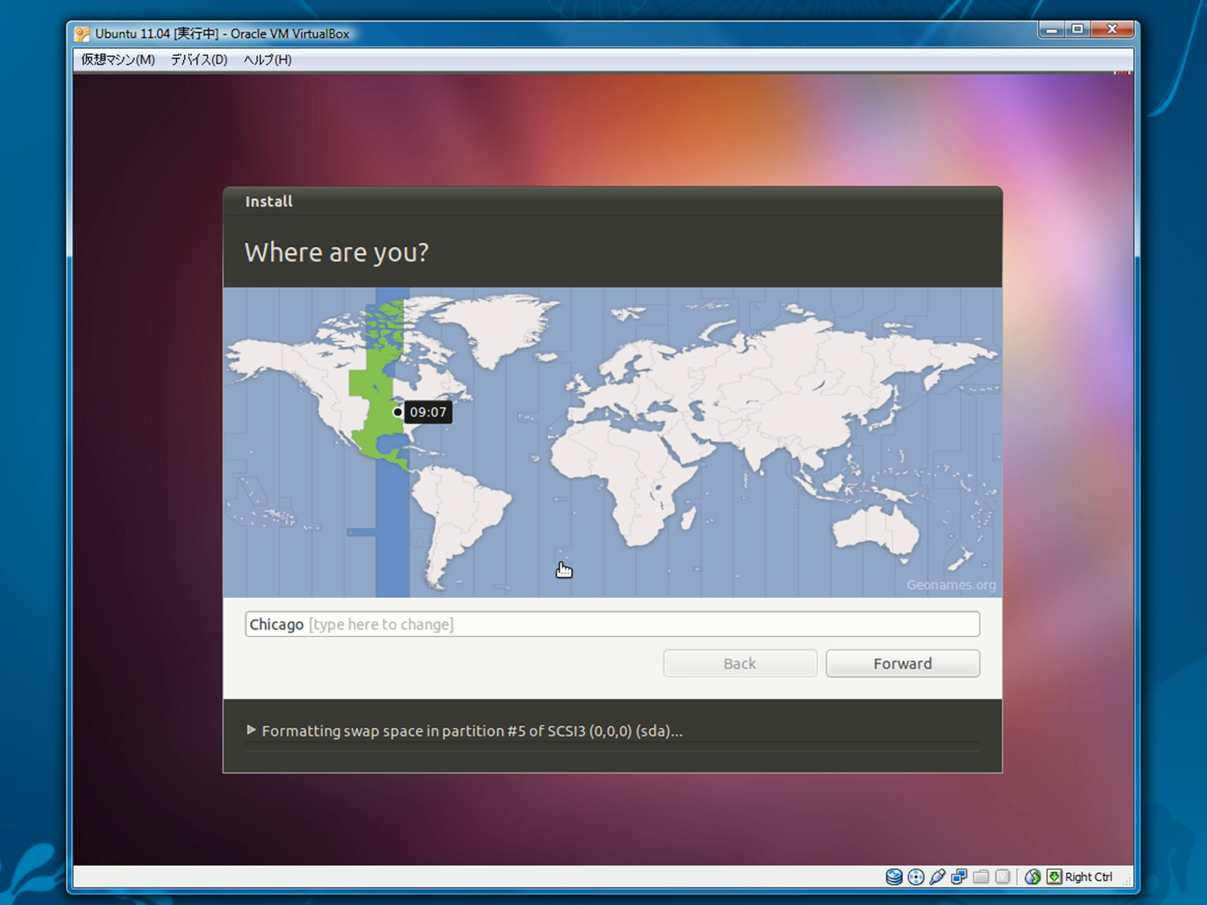
pyautogui.click(922, 667)
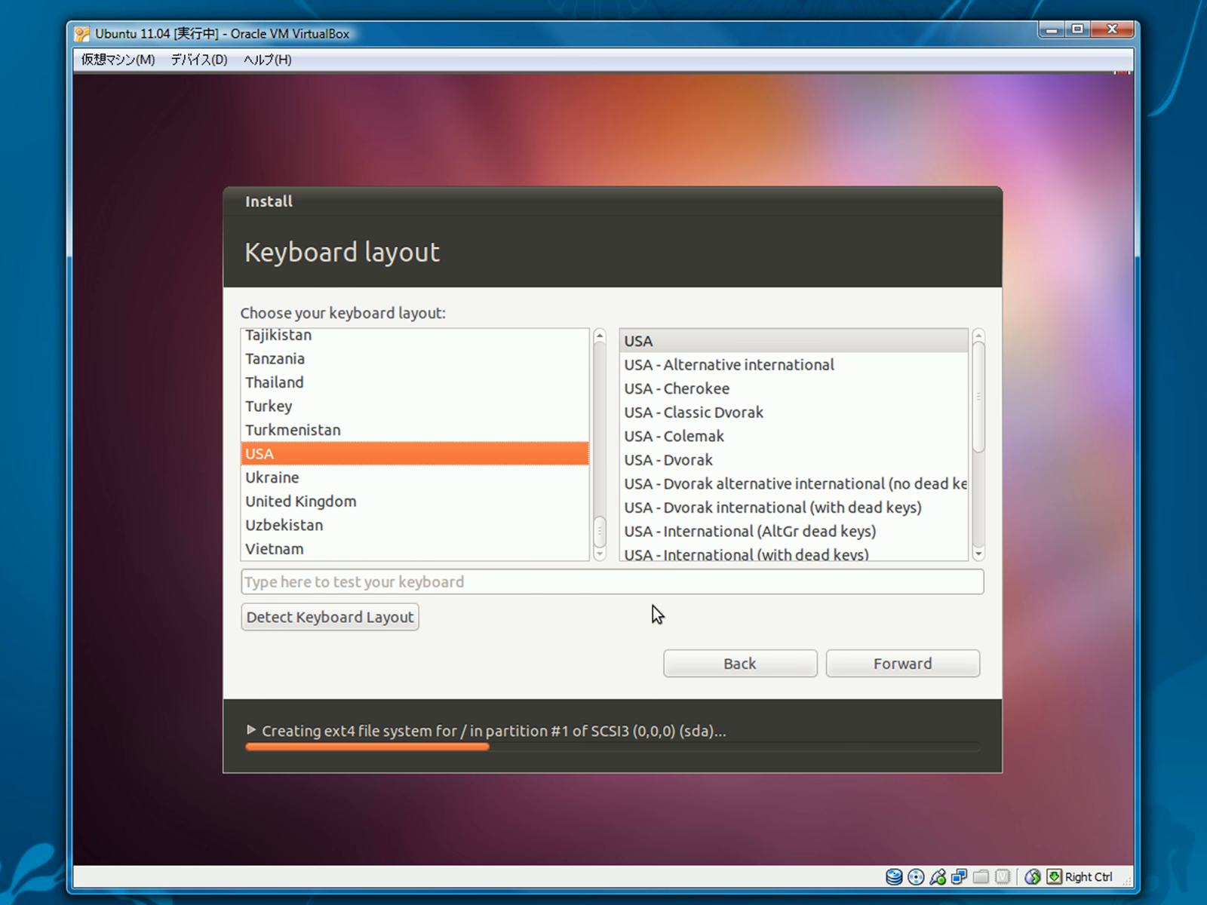
pyautogui.click(316, 452)
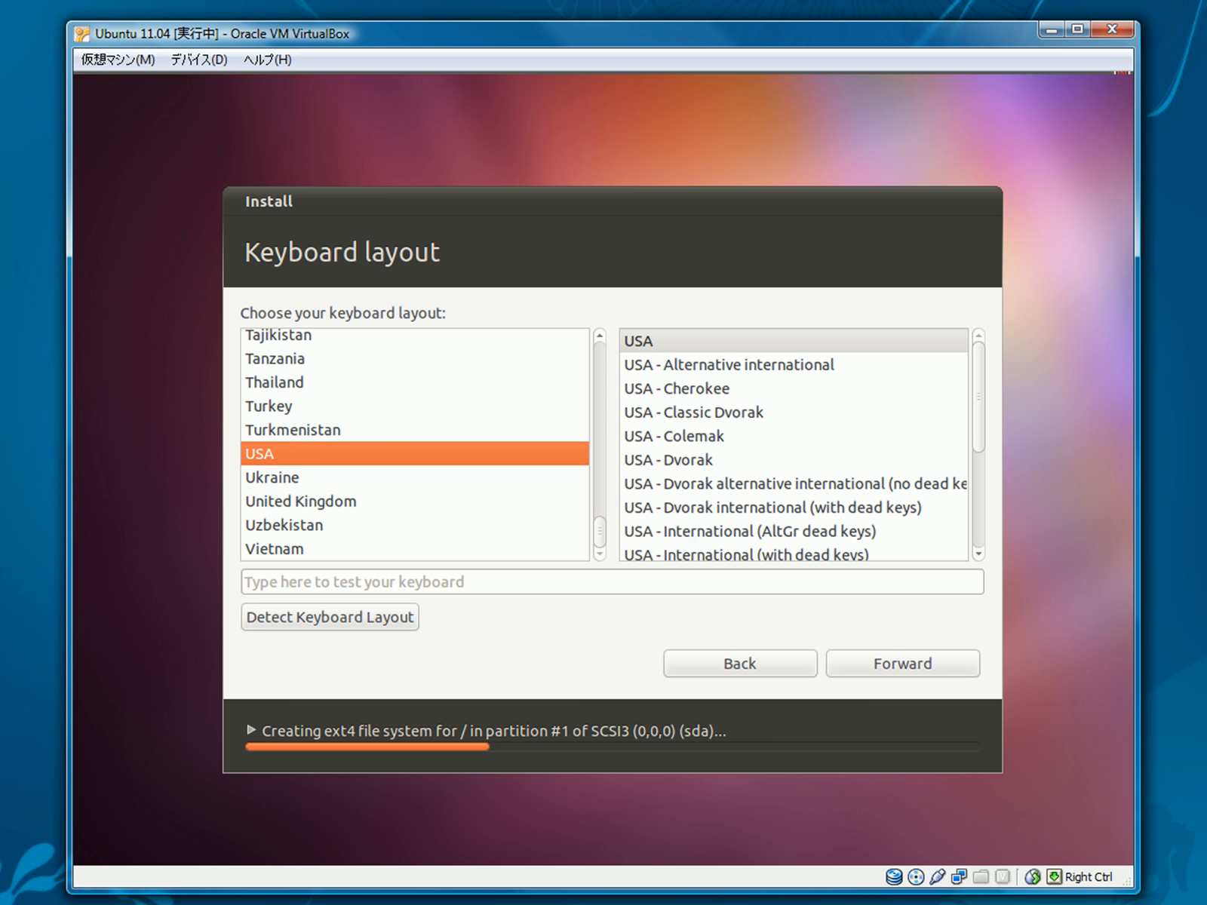
pyautogui.moveTo(980, 373); pyautogui.dragTo(998, 283)
pyautogui.click(533, 589)
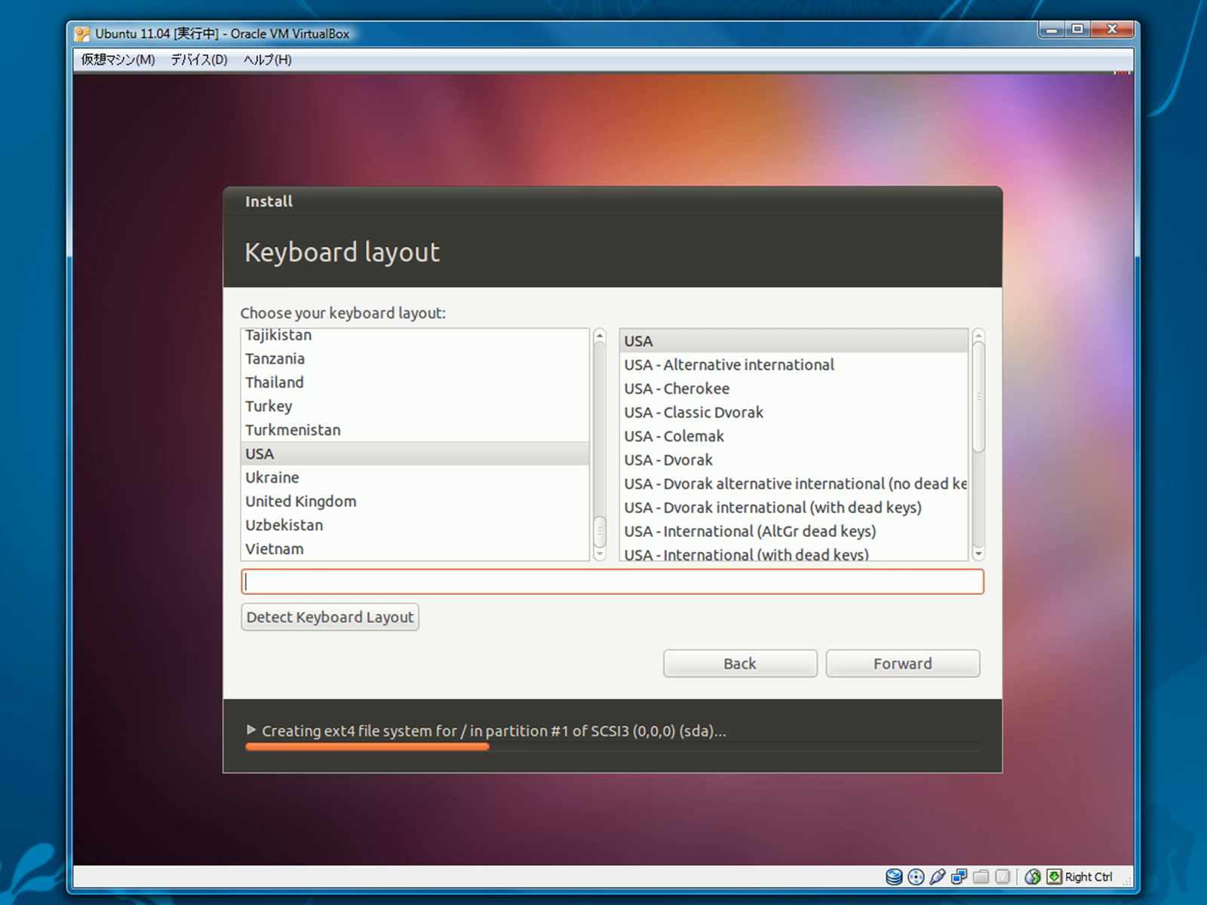
pyautogui.write('jfj9sdfjsd0fj=jf=jcm')
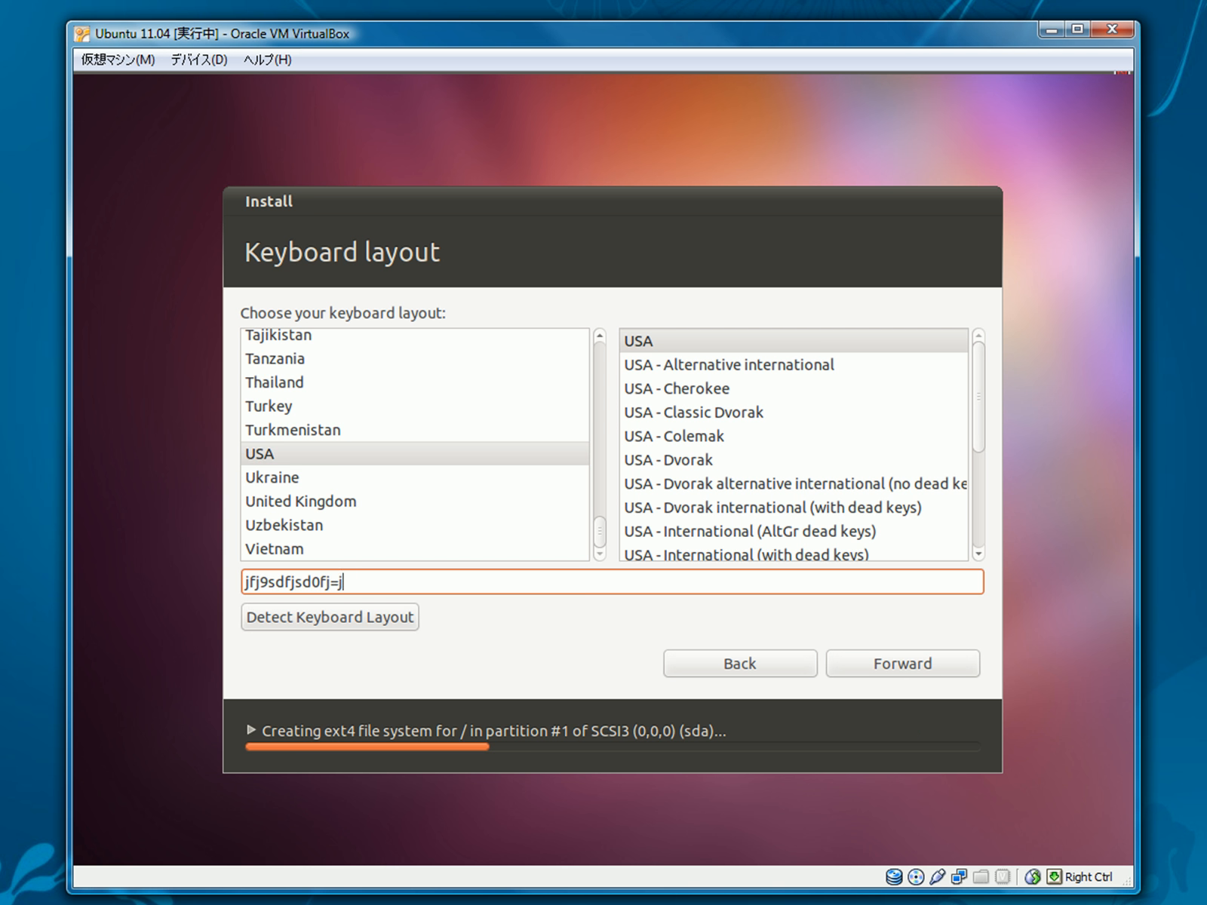
pyautogui.press('BackSpace')
pyautogui.press('BackSpace')
pyautogui.press('BackSpace')
pyautogui.press('BackSpace')
pyautogui.press('BackSpace')
pyautogui.press('BackSpace')
pyautogui.press('BackSpace')
pyautogui.press('BackSpace')
pyautogui.press('BackSpace')
pyautogui.press('BackSpace')
pyautogui.press('BackSpace')
pyautogui.press('BackSpace')
pyautogui.press('BackSpace')
pyautogui.press('BackSpace')
pyautogui.press('BackSpace')
pyautogui.press('BackSpace')
pyautogui.press('BackSpace')
pyautogui.press('BackSpace')
pyautogui.press('BackSpace')
pyautogui.press('BackSpace')
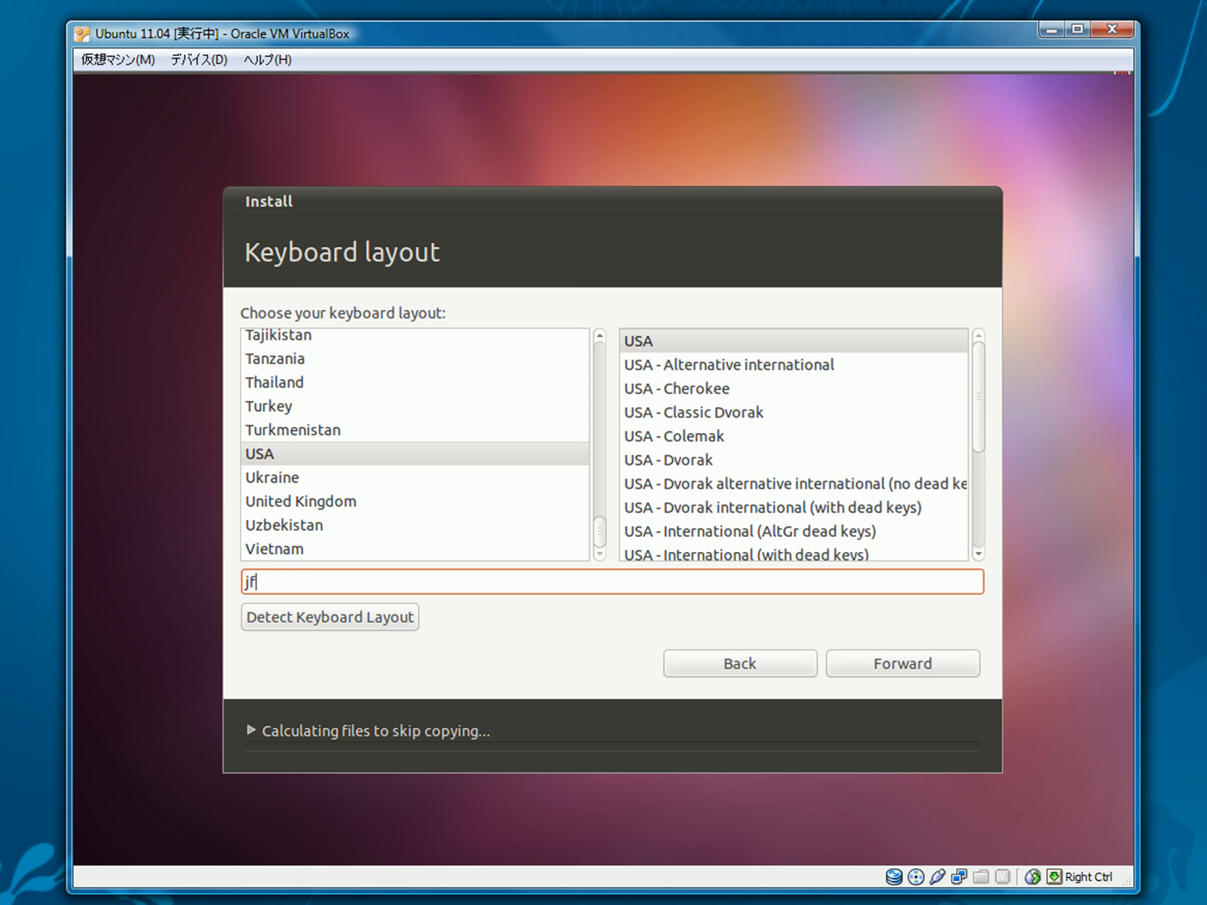
pyautogui.click(922, 666)
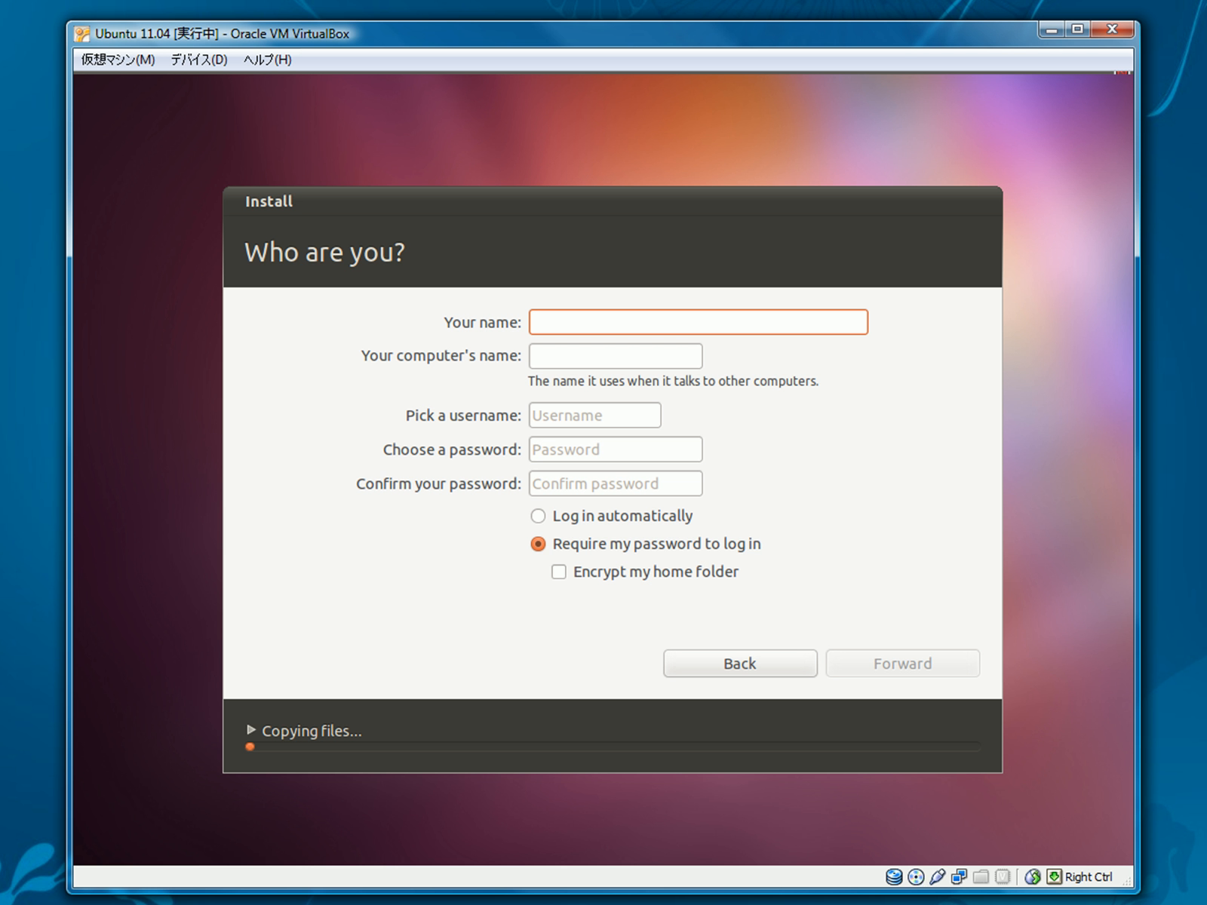
# Step: Enter the user's name, set and confirm a password, and enable automatic login
pyautogui.write('Patrick')
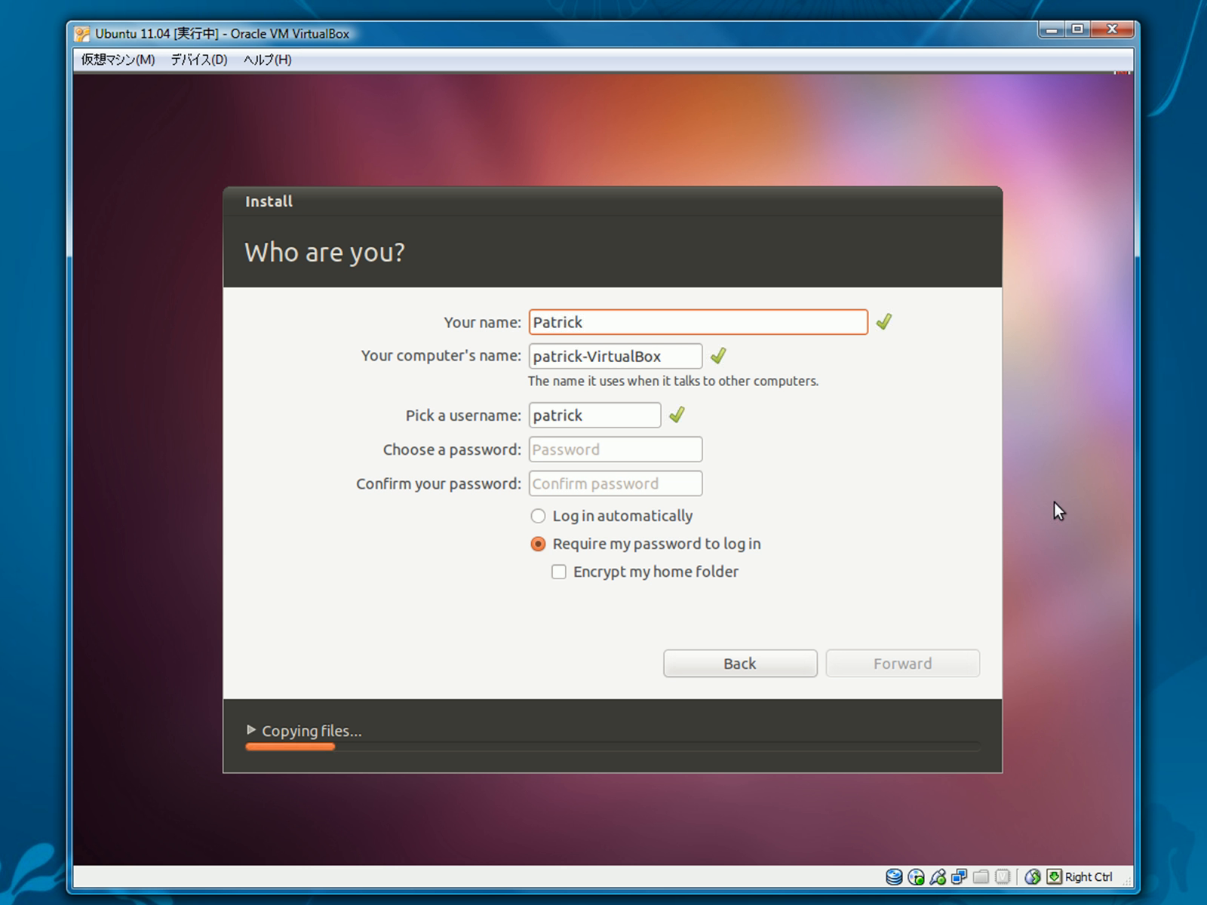
pyautogui.click(640, 445)
pyautogui.write('•••')
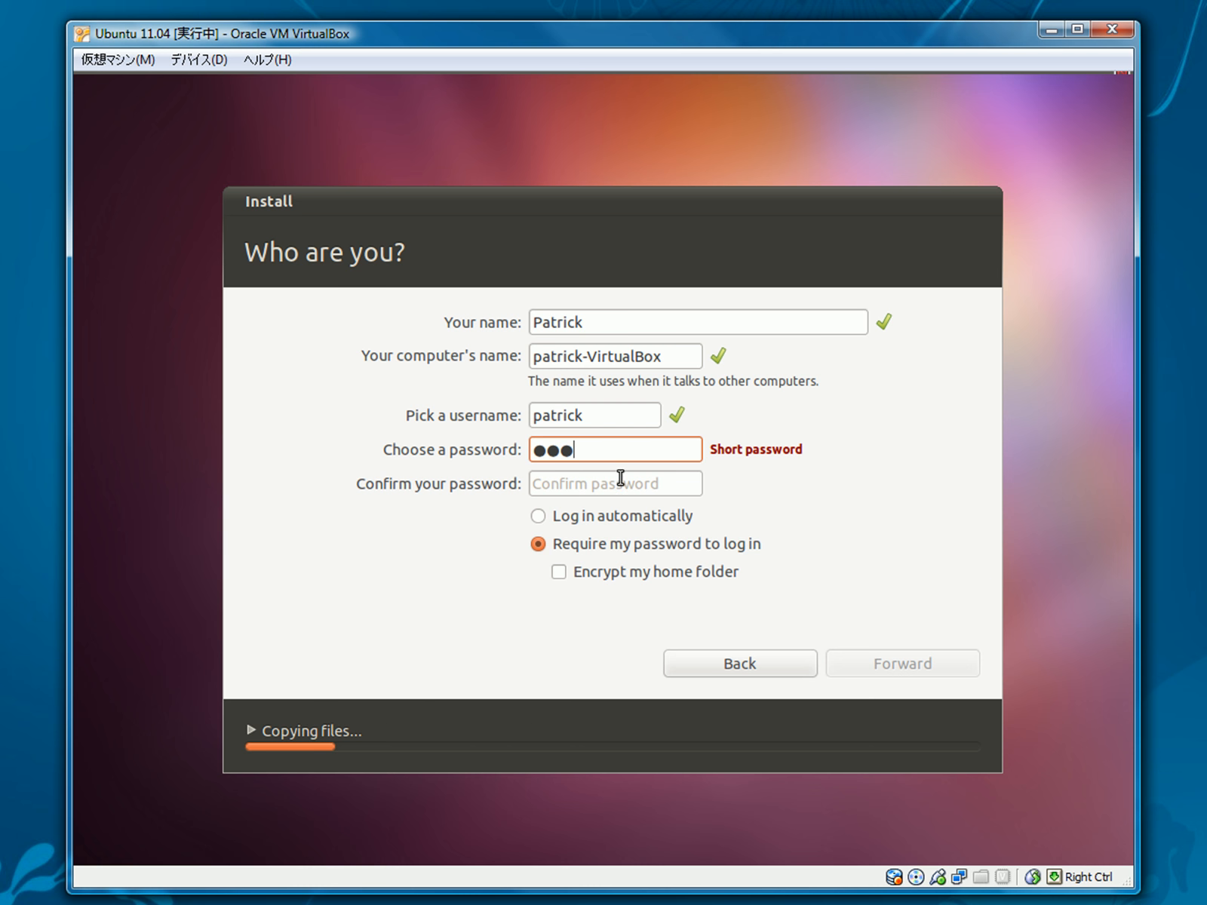
pyautogui.click(620, 477)
pyautogui.write('•••')
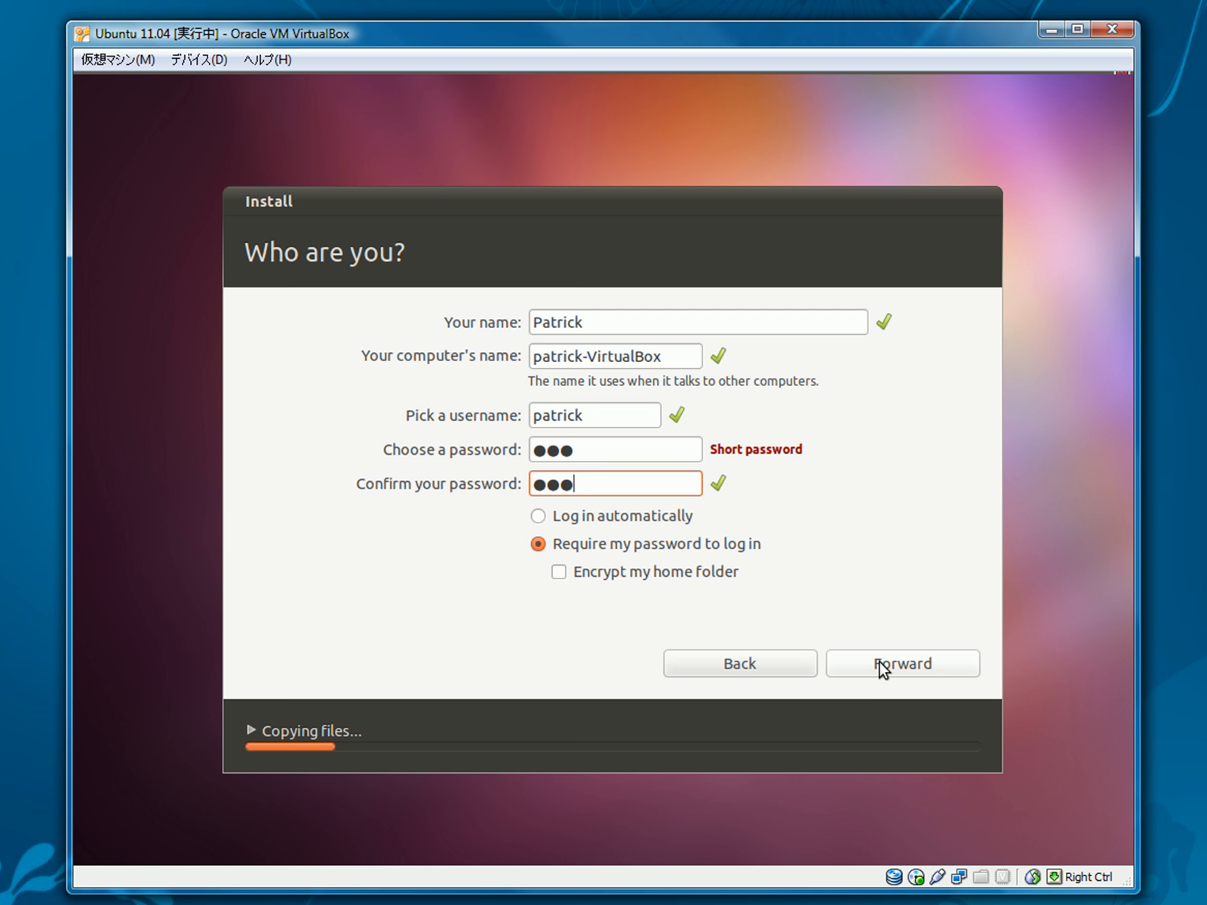
pyautogui.click(554, 518)
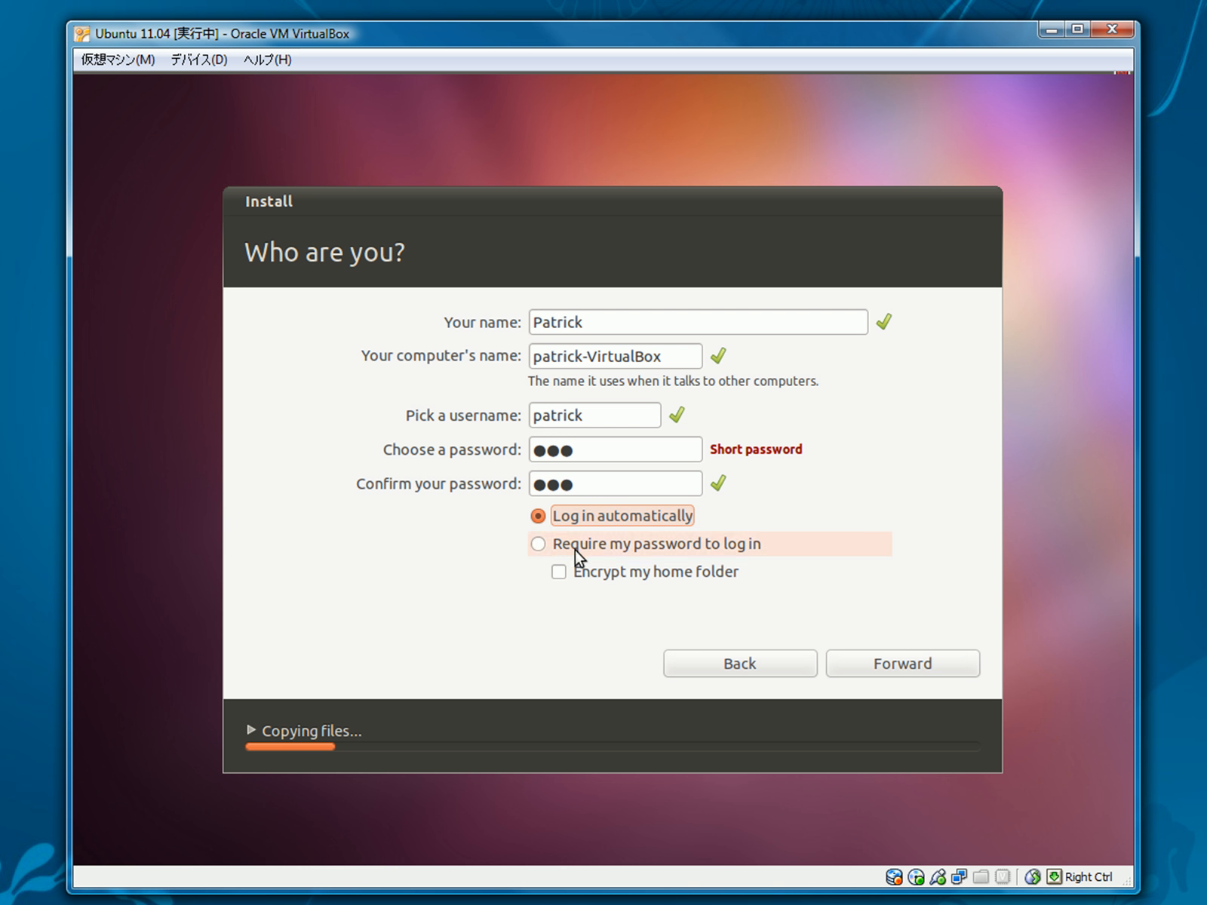
pyautogui.click(883, 667)
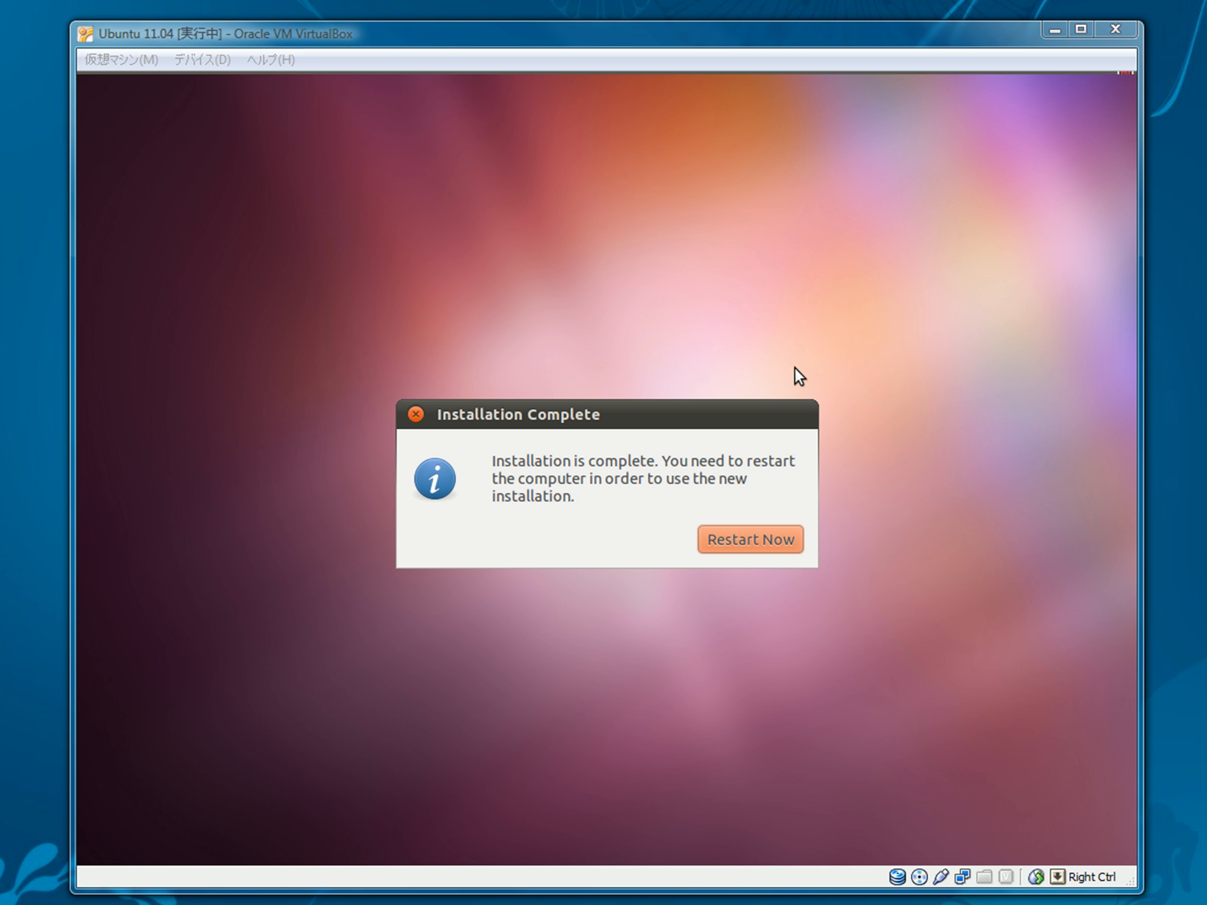
# Step: Choose Restart Now in the Installation Complete dialog
pyautogui.click(736, 548)
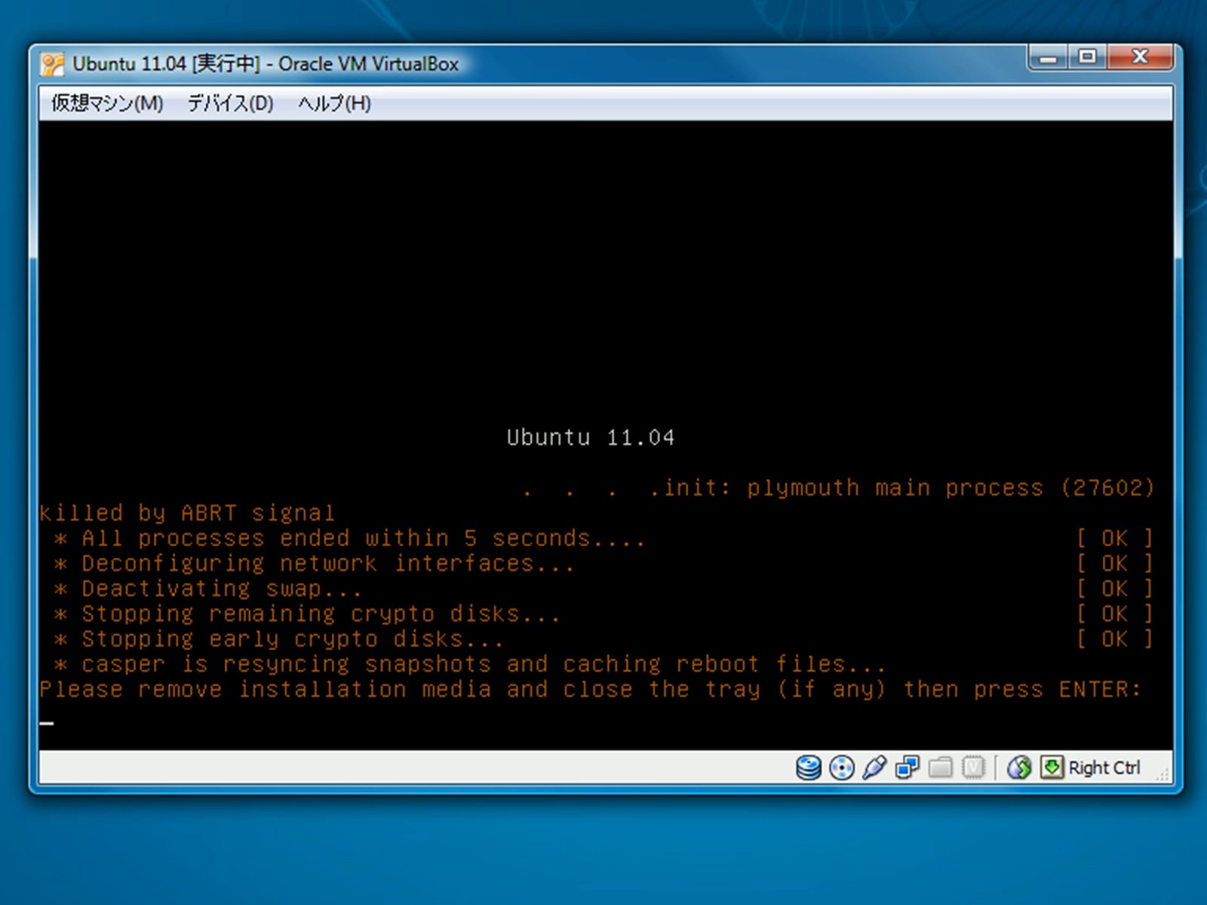
# Step: Remove the Ubuntu ISO from the virtual CD/DVD drive, reboot with Enter, and dismiss the mouse-integration notice
pyautogui.click(218, 106)
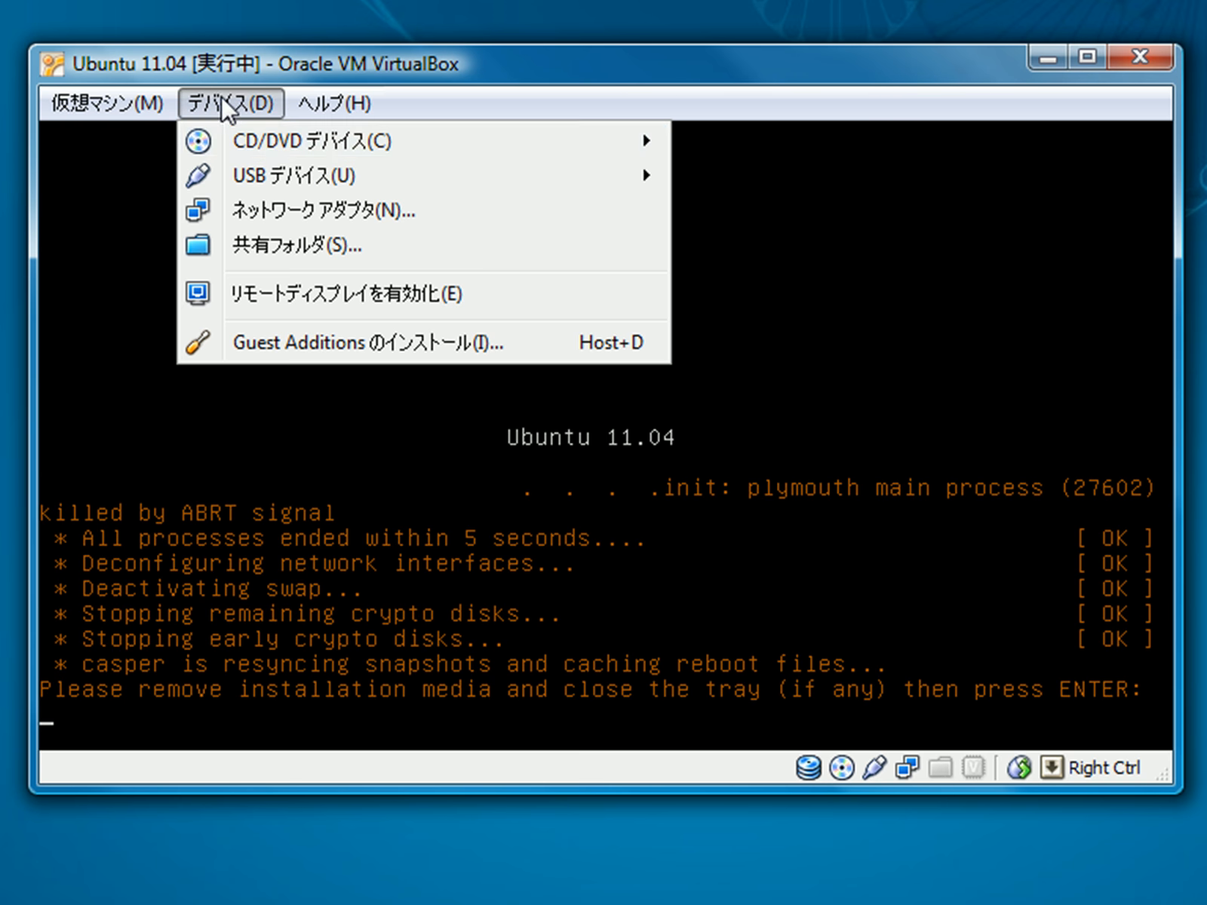
pyautogui.moveTo(269, 143)
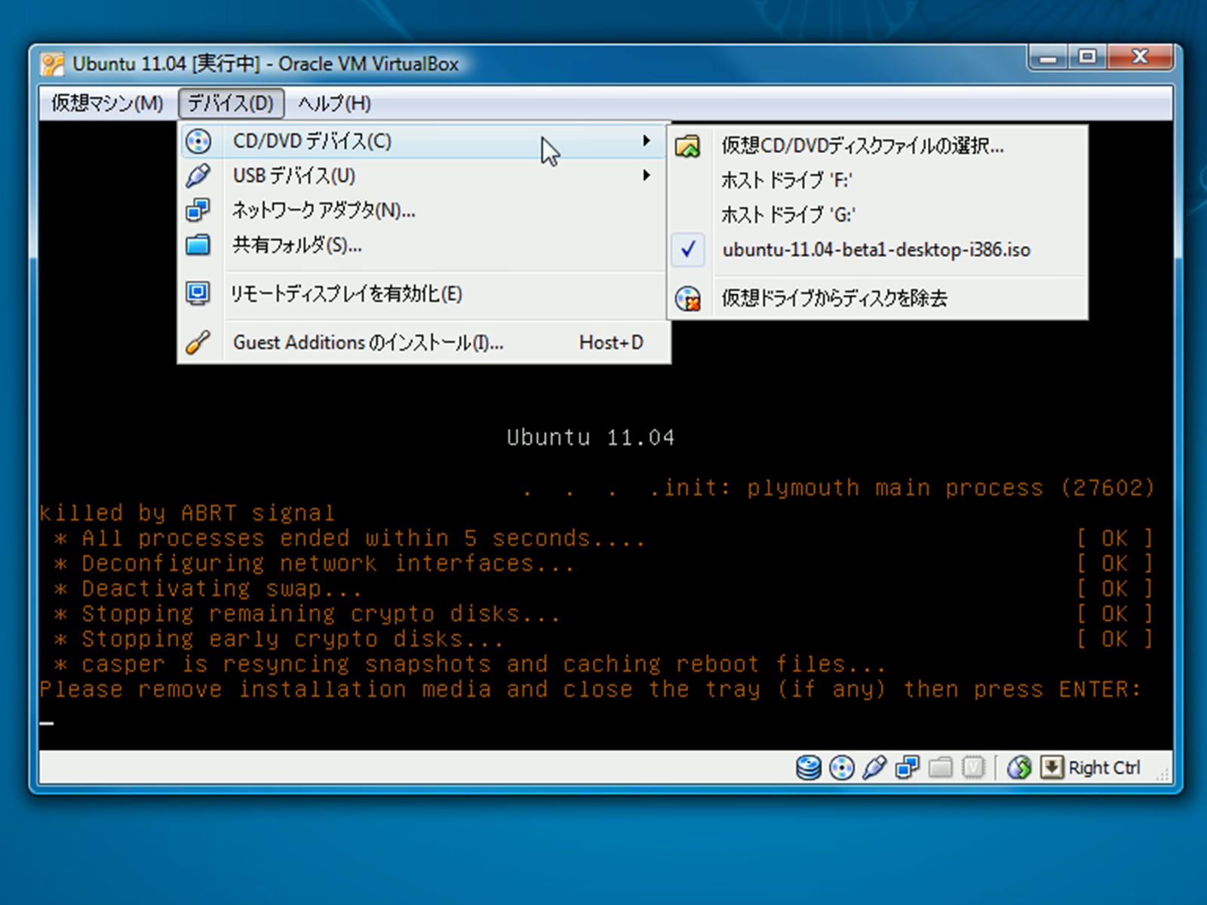
pyautogui.click(851, 249)
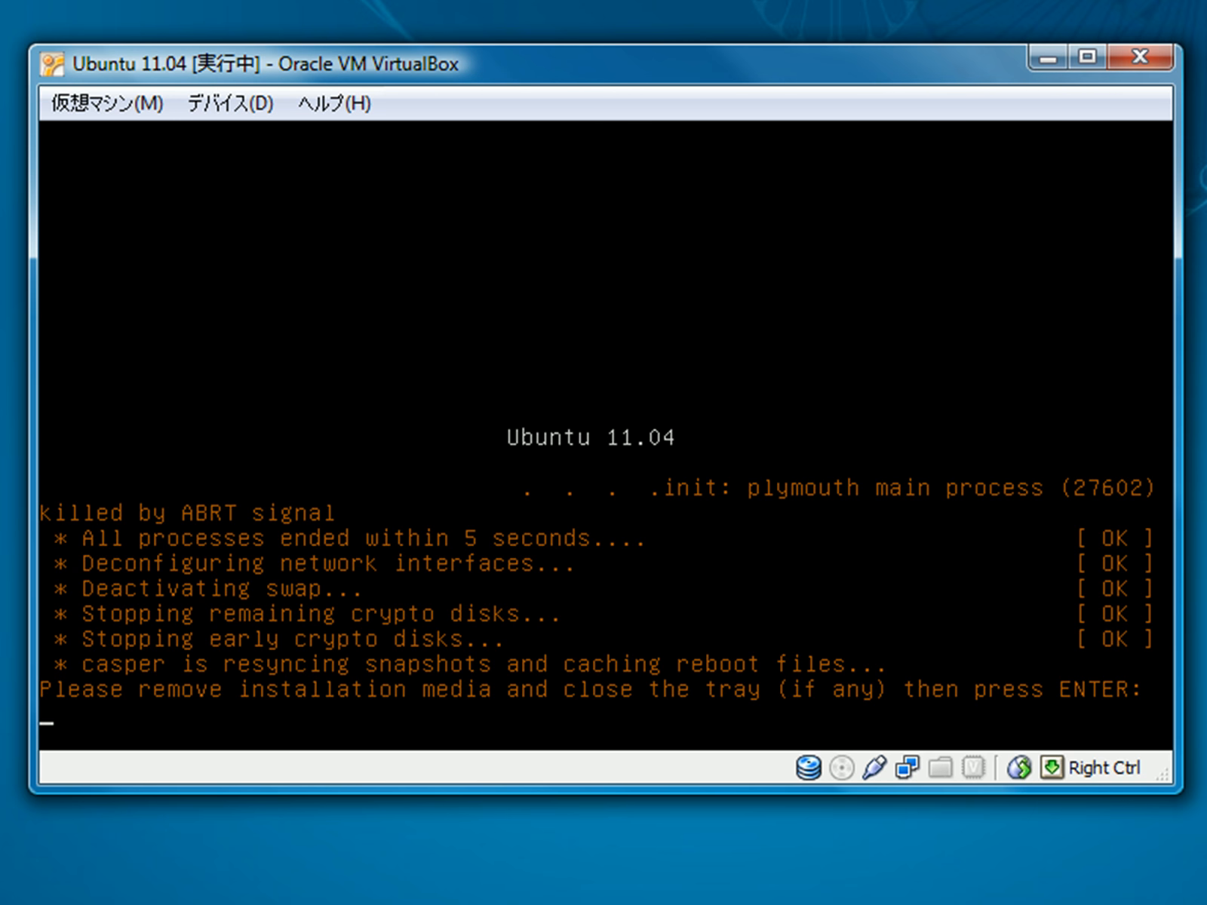
pyautogui.press('Return')
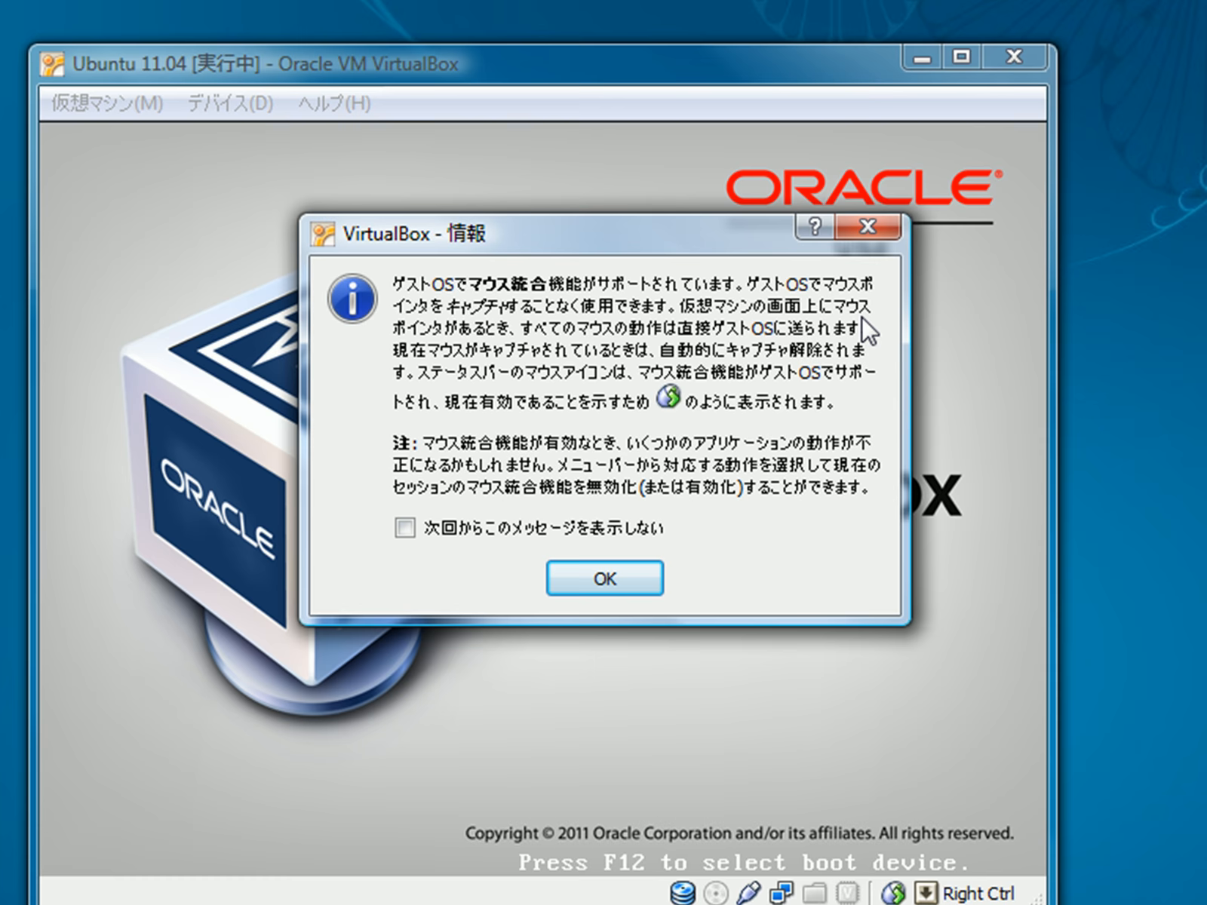
pyautogui.click(609, 579)
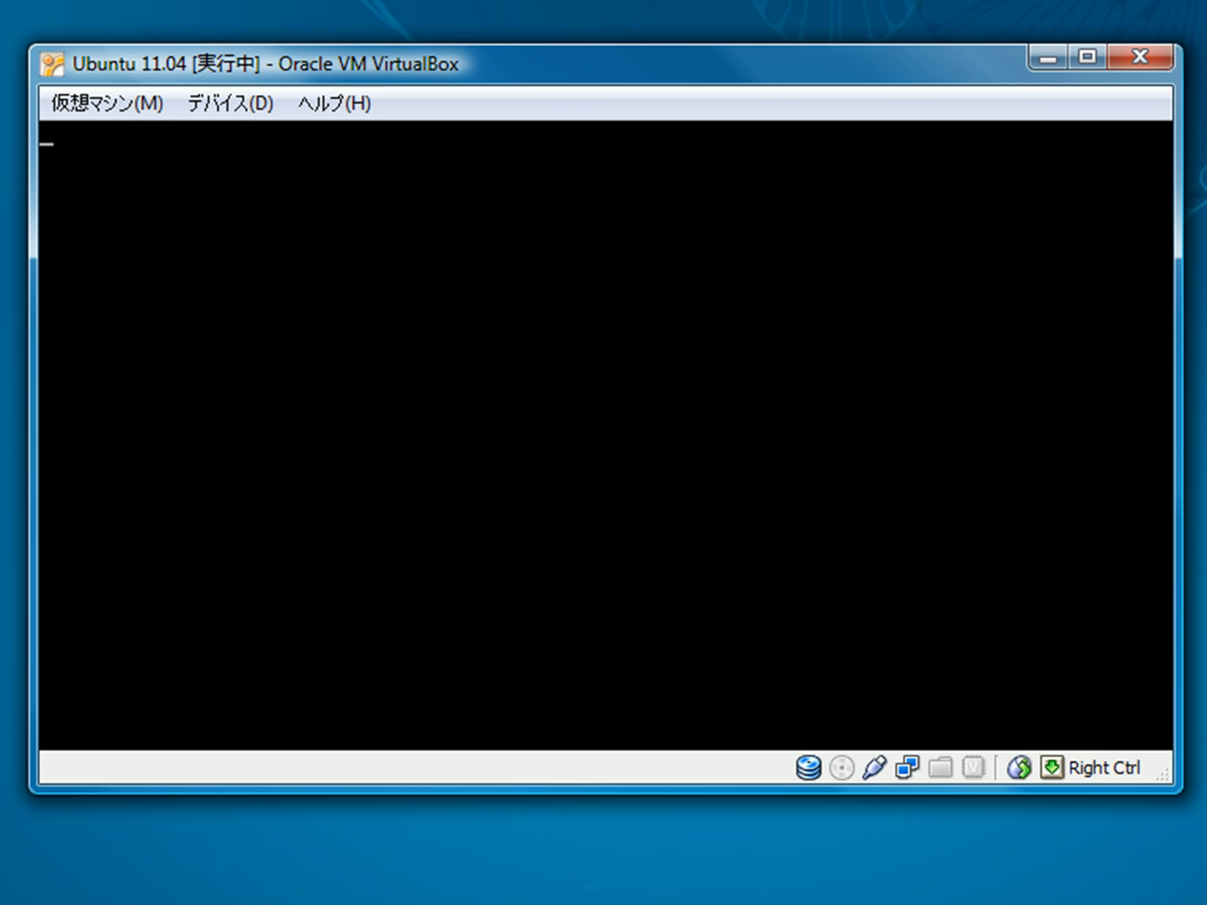